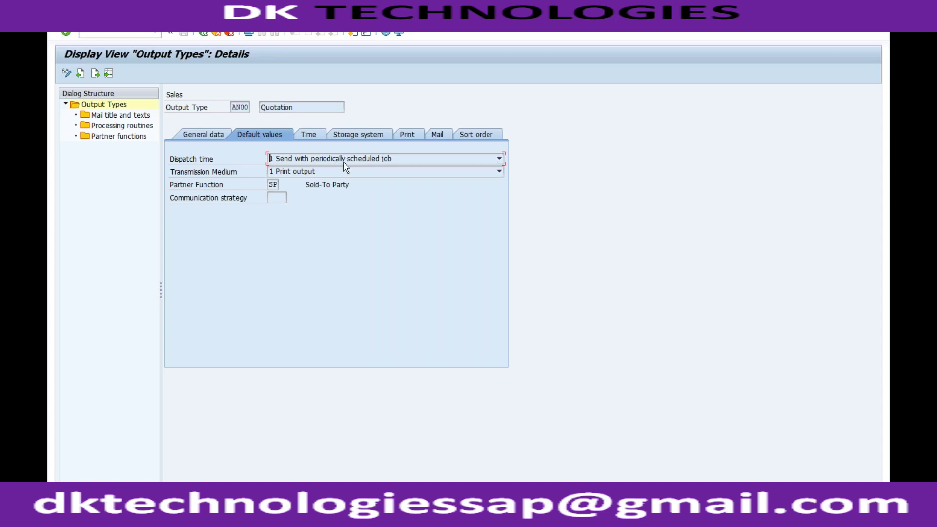
Examine the transmission medium options and the partner function in the default values of output type AN00
left_click(353, 171)
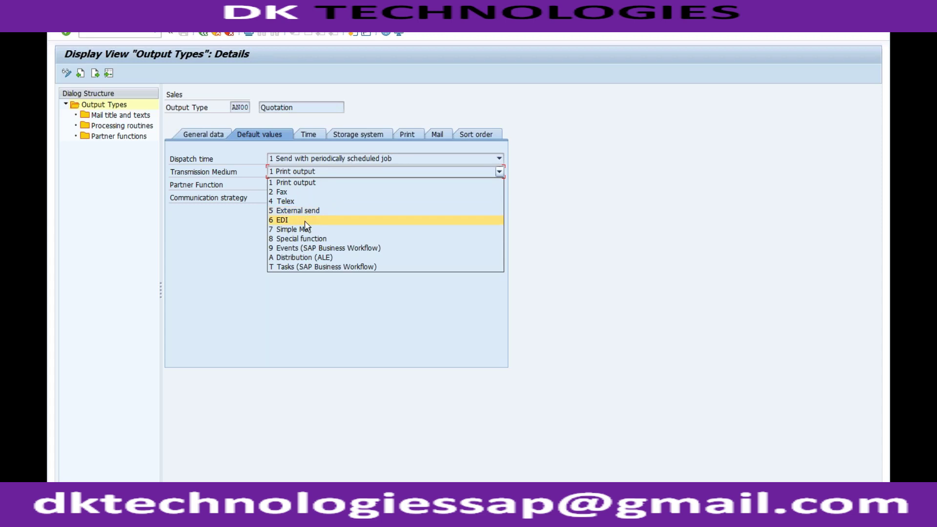
left_click(292, 291)
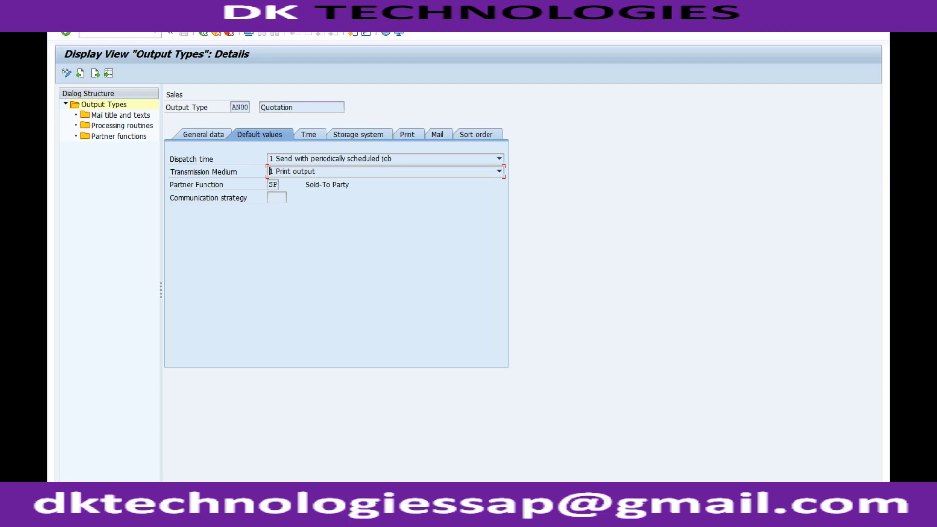
left_click(316, 171)
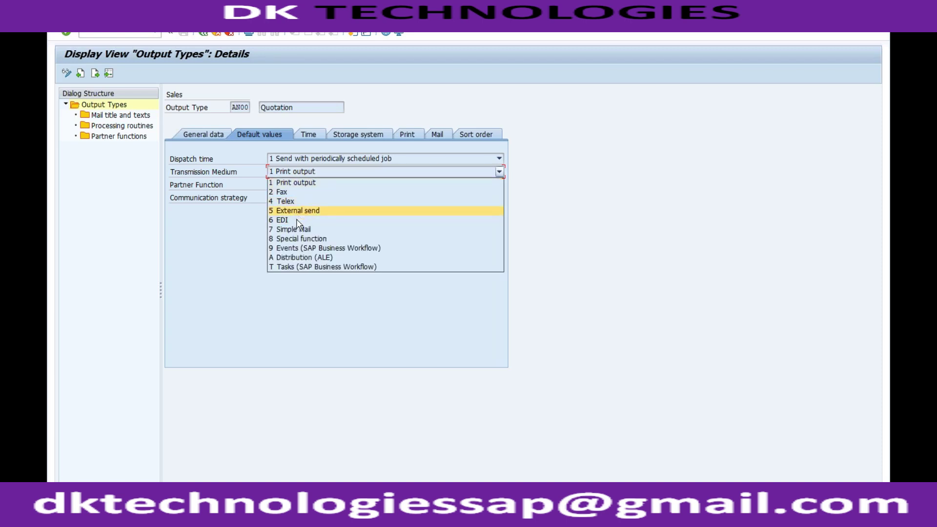
left_click(248, 224)
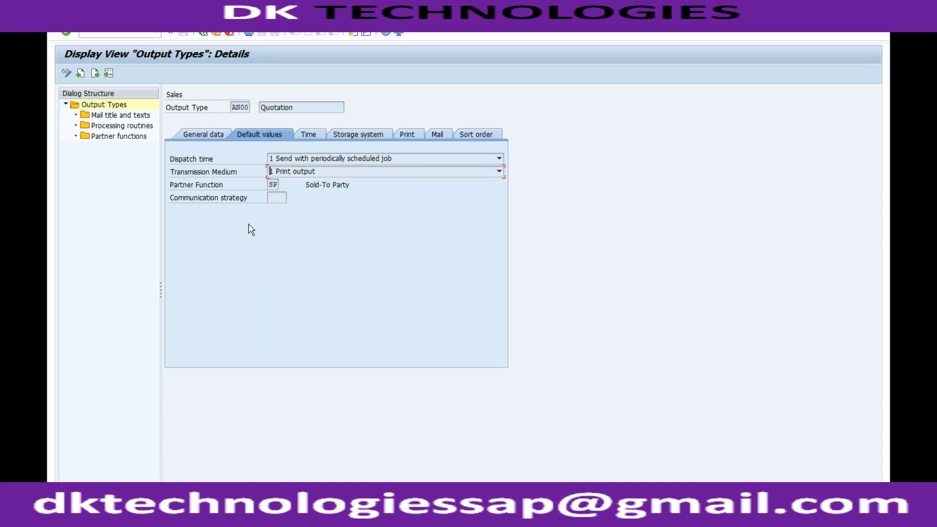
left_click(275, 184)
Examine the timing restrictions of output type AN00 and the storage modes available for its storage system
left_click(307, 136)
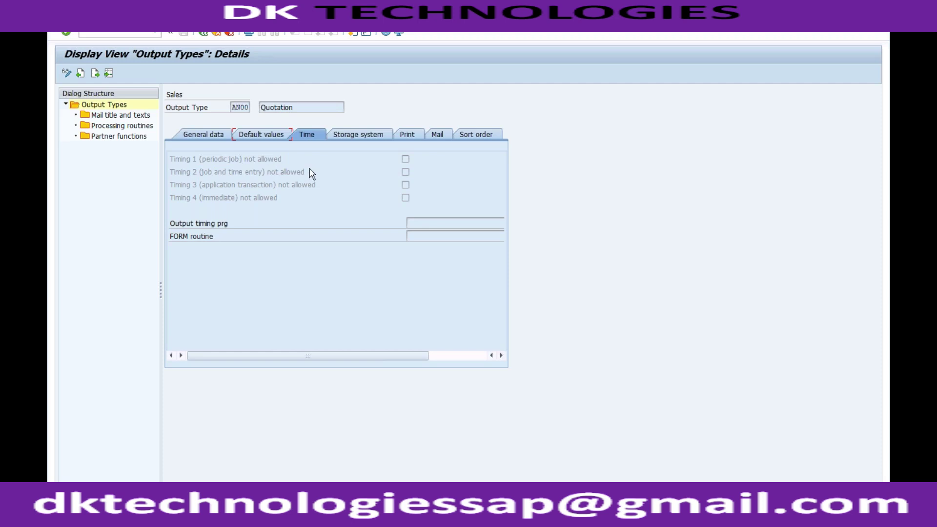
left_click(243, 108)
left_click(406, 198)
left_click(368, 138)
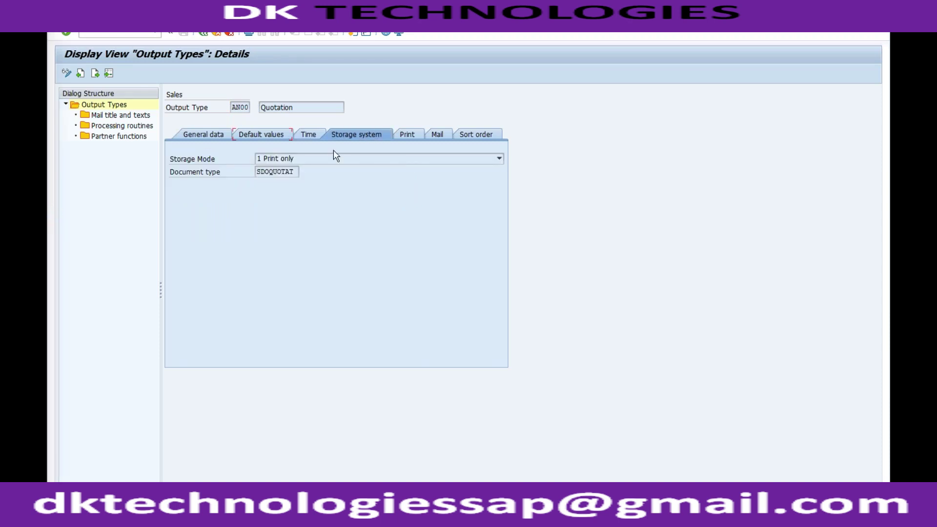
left_click(308, 159)
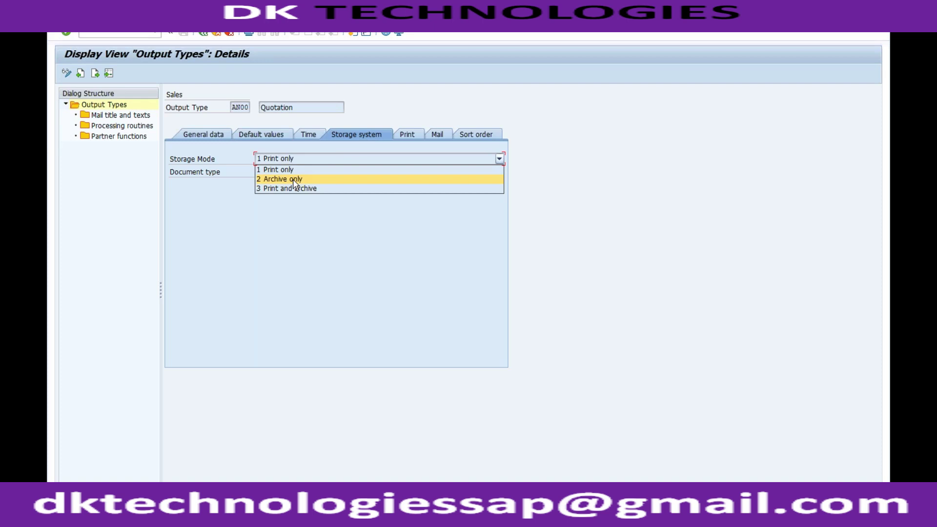
left_click(291, 211)
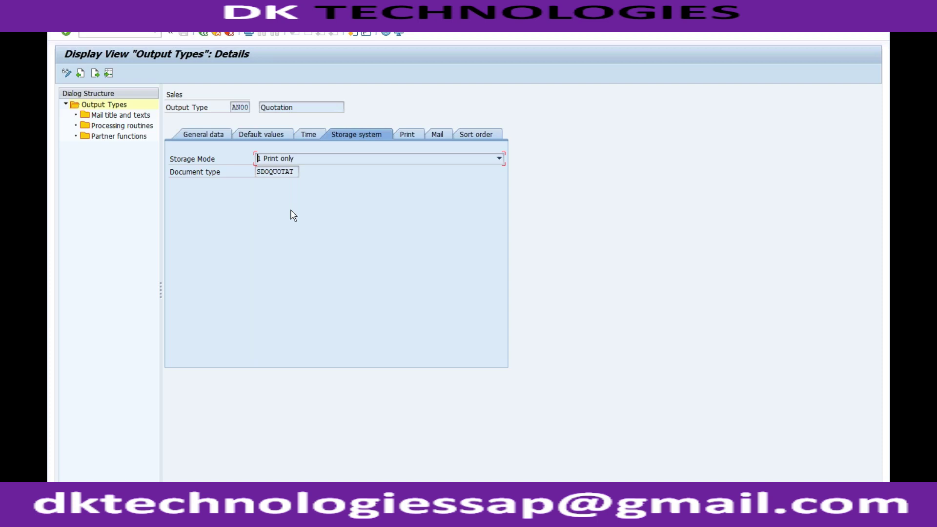
Examine the print parameter, mail program and form routine, and sort order settings of output type AN00
left_click(406, 136)
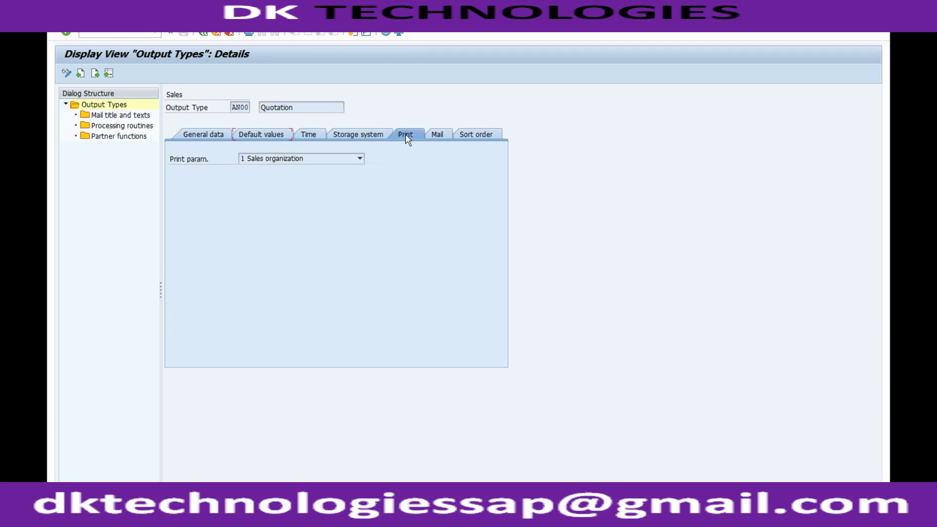
left_click(437, 139)
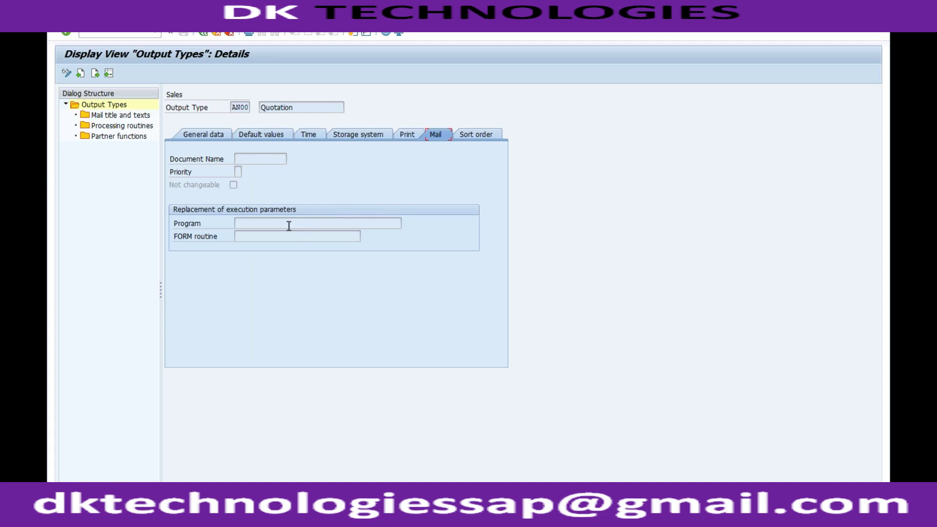
left_click(289, 226)
left_click(256, 236)
left_click(474, 135)
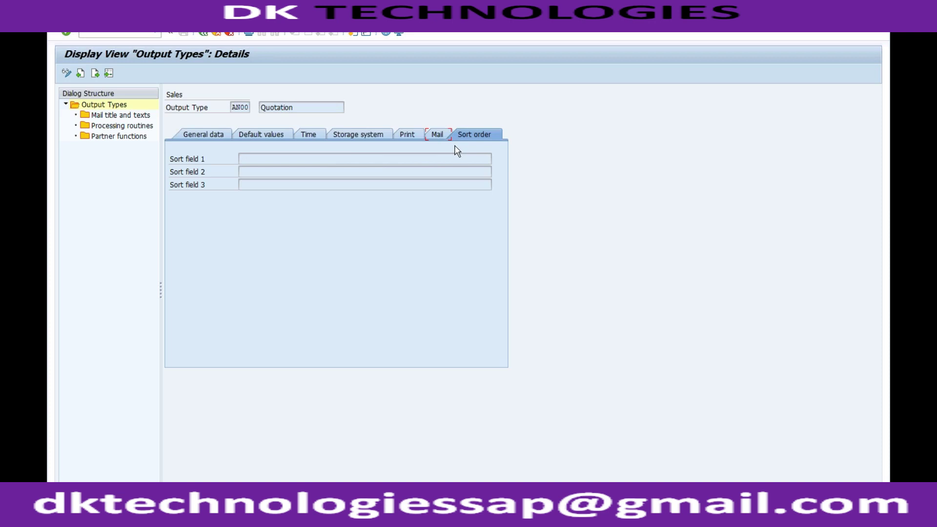
Display the mail titles and texts, followed by the processing routines, of output type AN00
double_click(142, 119)
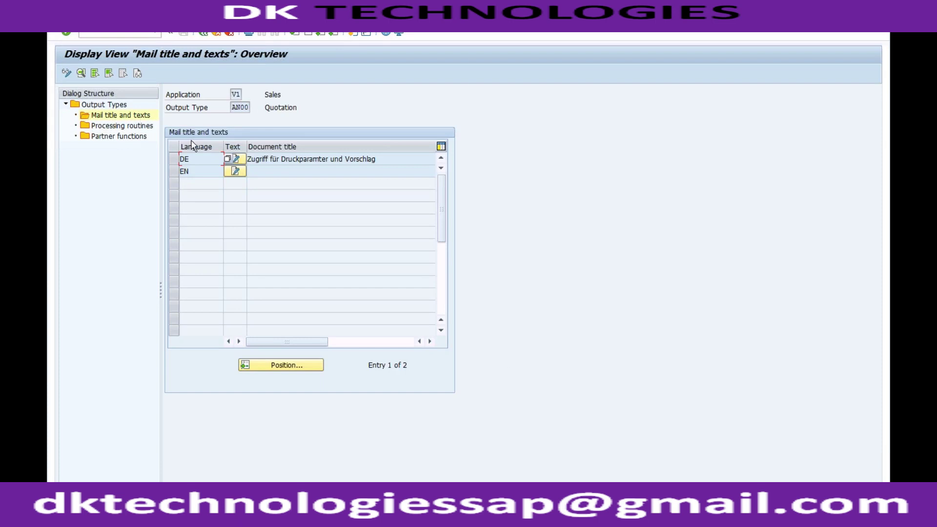
left_click(150, 128)
double_click(150, 128)
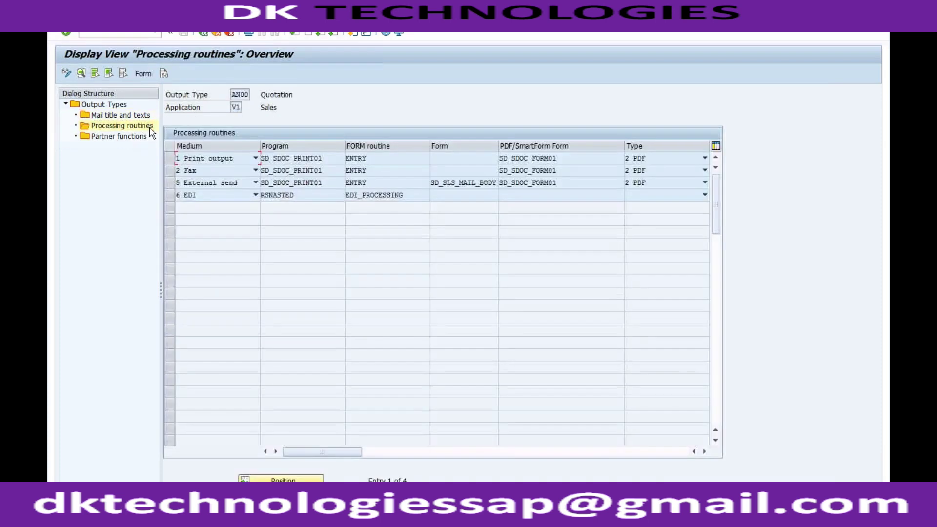
left_click(244, 94)
left_click(66, 73)
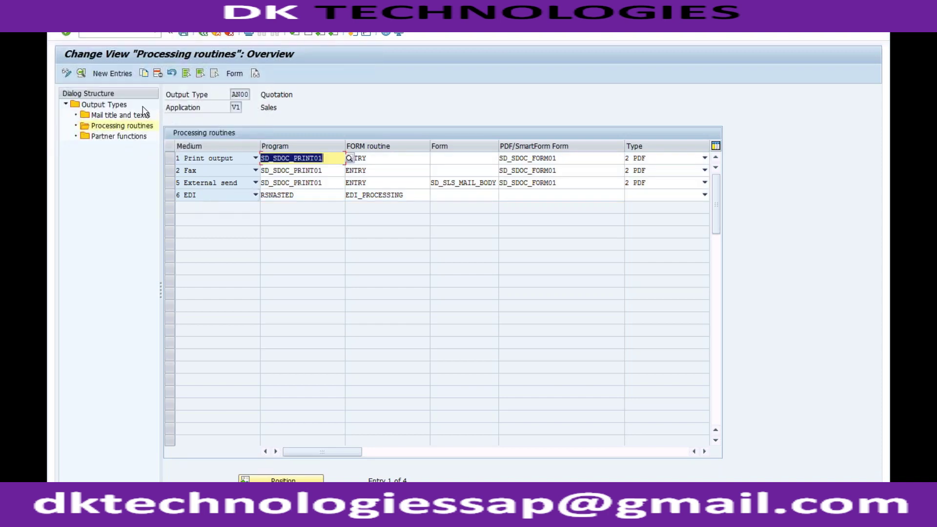
left_click(128, 74)
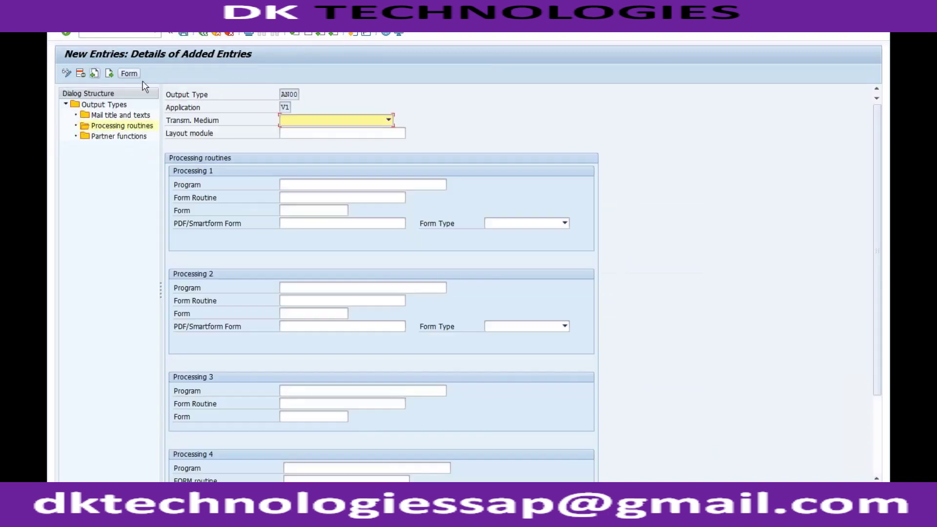
left_click(360, 121)
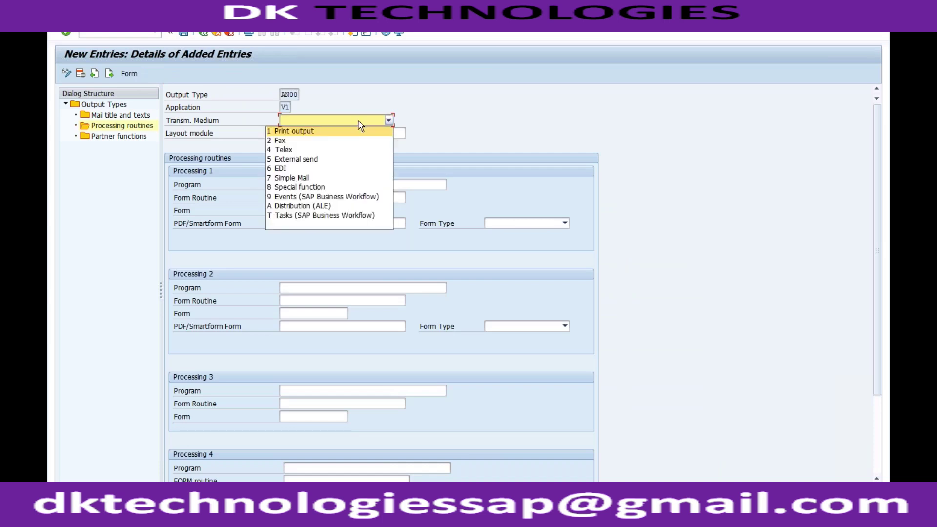
left_click(315, 179)
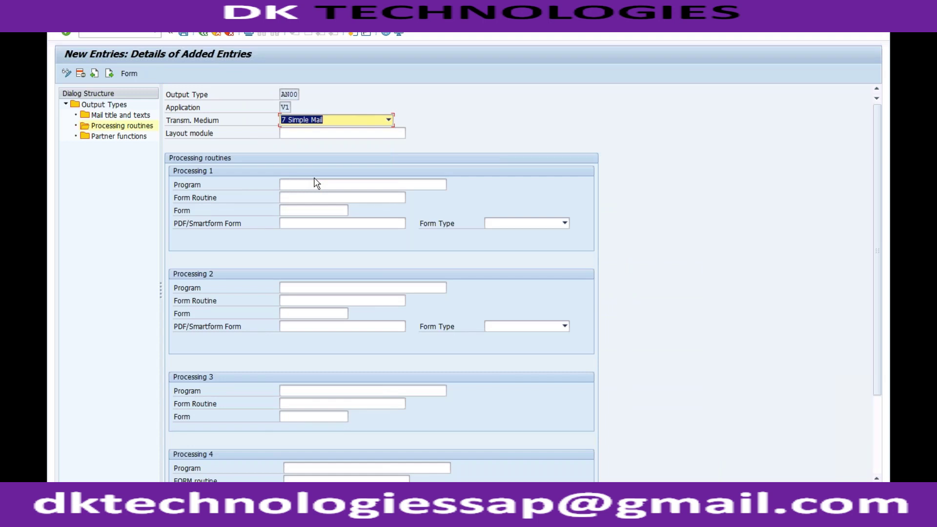
left_click(216, 33)
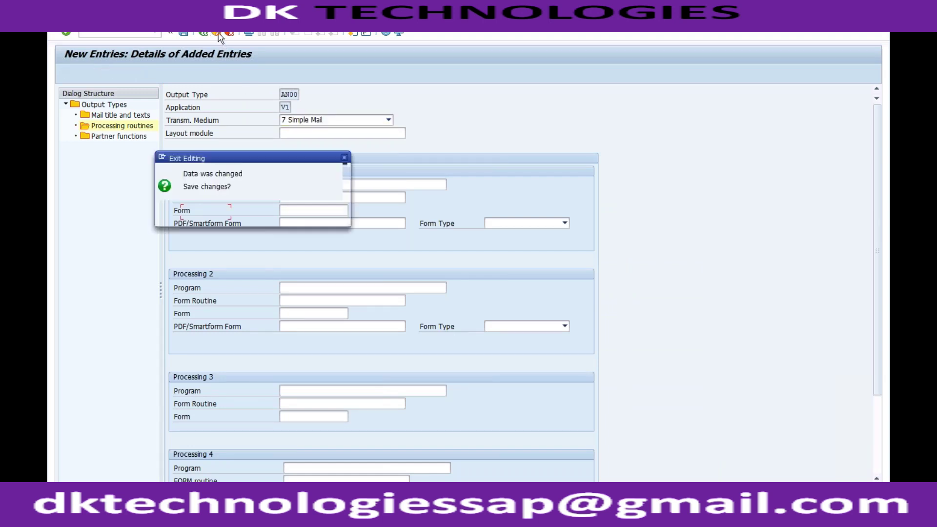
left_click(247, 214)
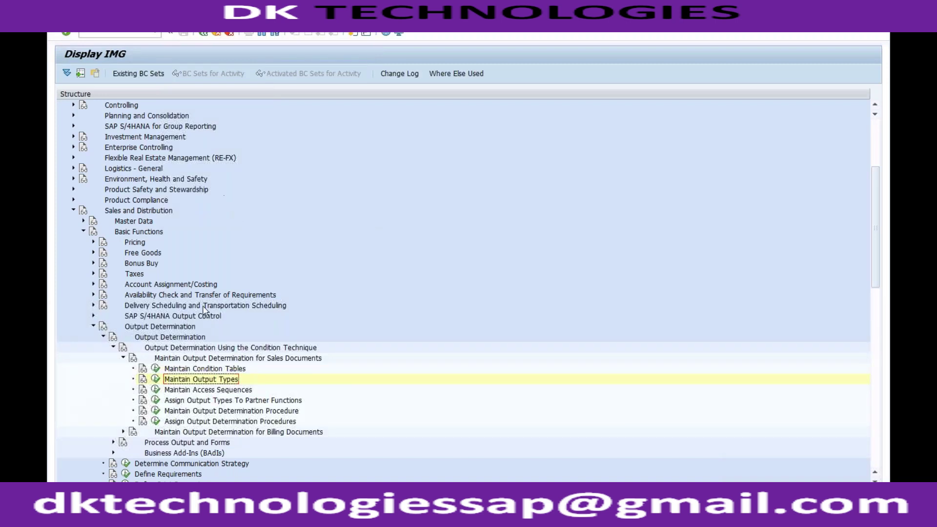
Reopen Maintain Output Types, open the details of AN00 Quotation and display its processing routines
left_click(156, 381)
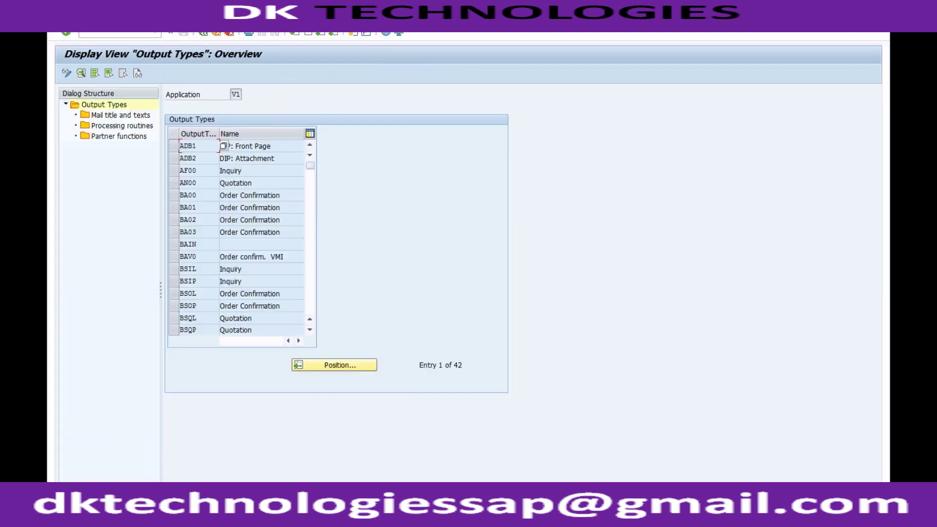
left_click(174, 183)
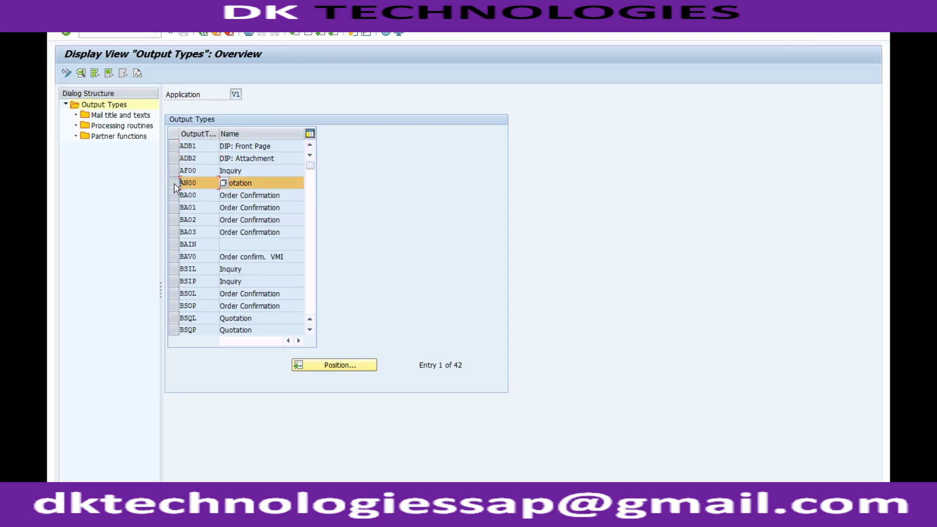
key("Tab")
double_click(186, 180)
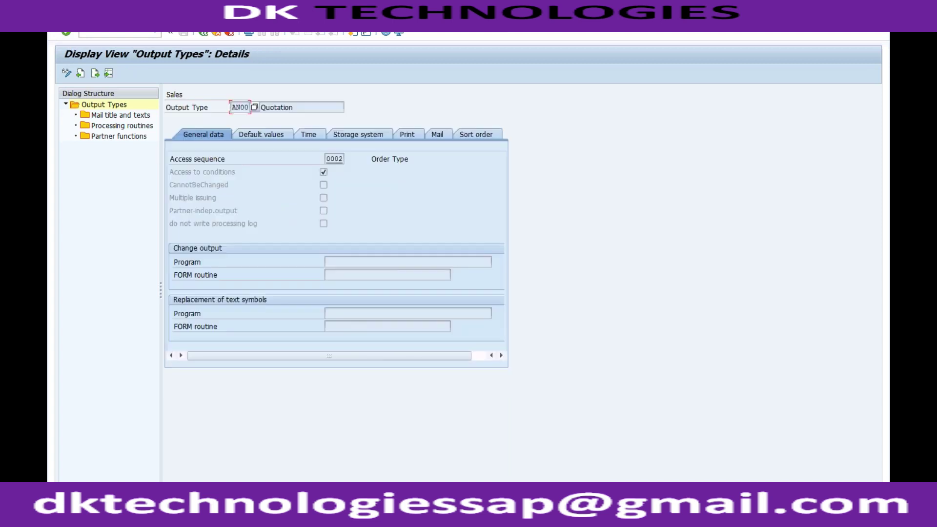
left_click(130, 127)
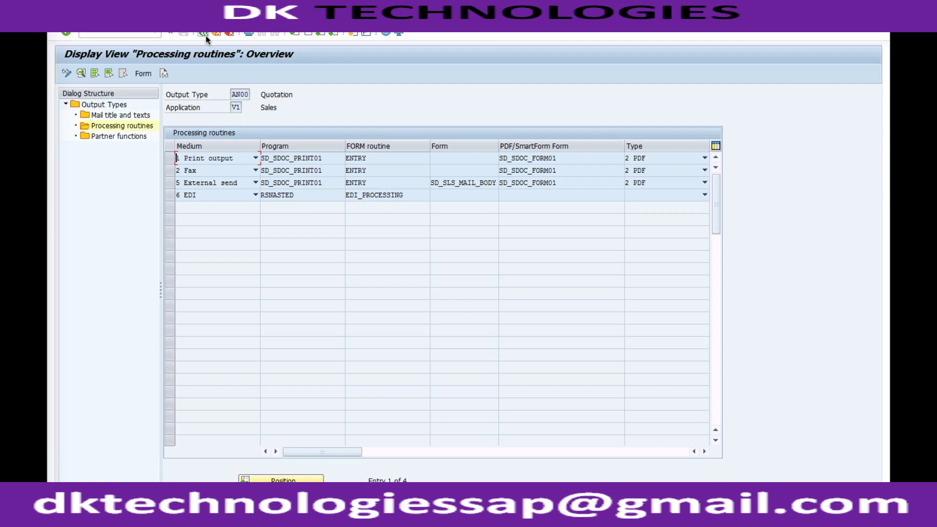
double_click(237, 95)
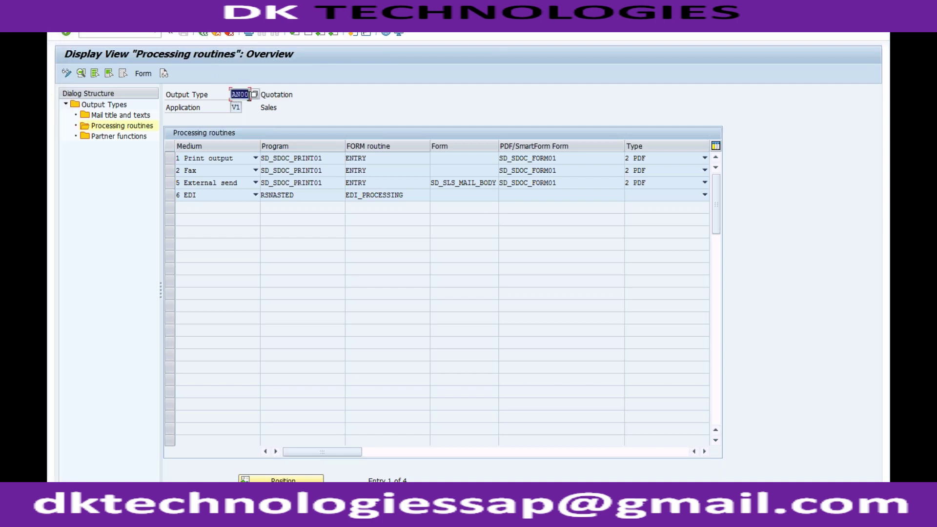
left_click(249, 96)
left_click_drag(232, 94, 245, 94)
left_click(245, 95)
left_click_drag(234, 94, 250, 94)
left_click(249, 94)
left_click(203, 33)
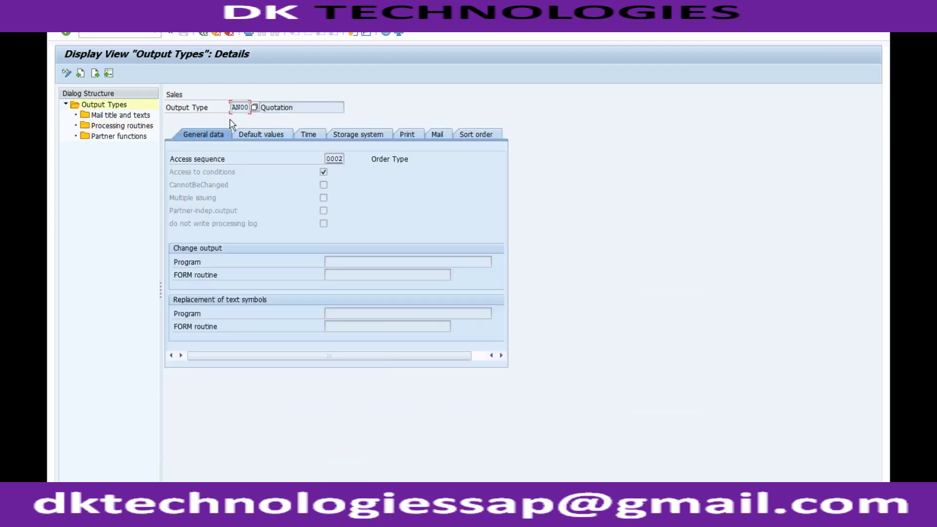
left_click(67, 71)
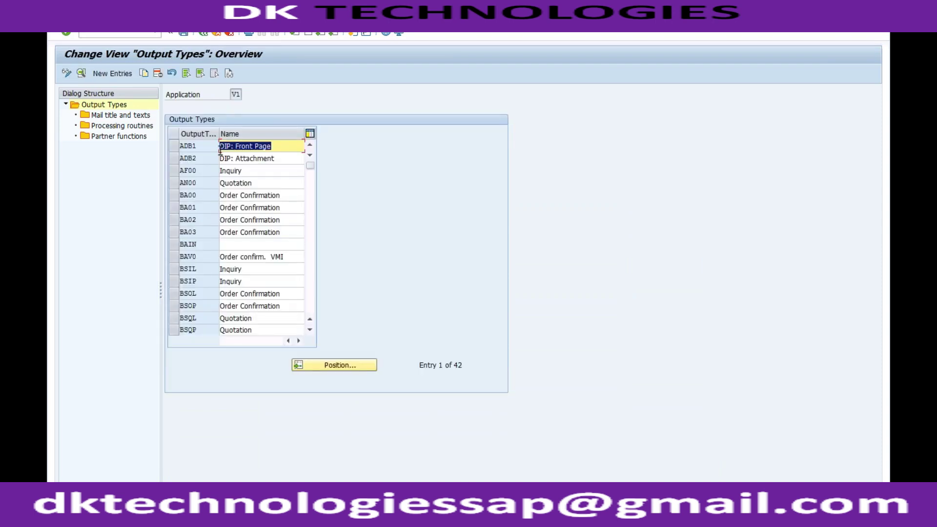
left_click(202, 182)
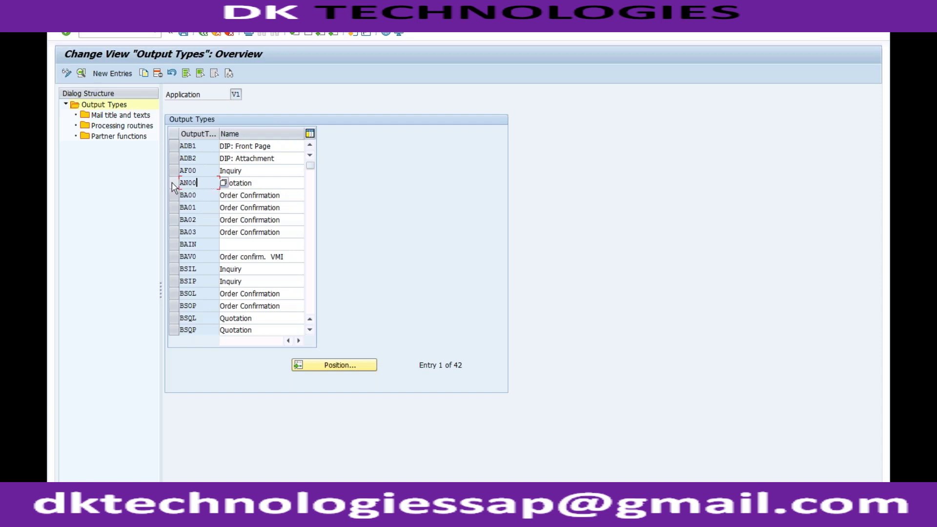
left_click(174, 183)
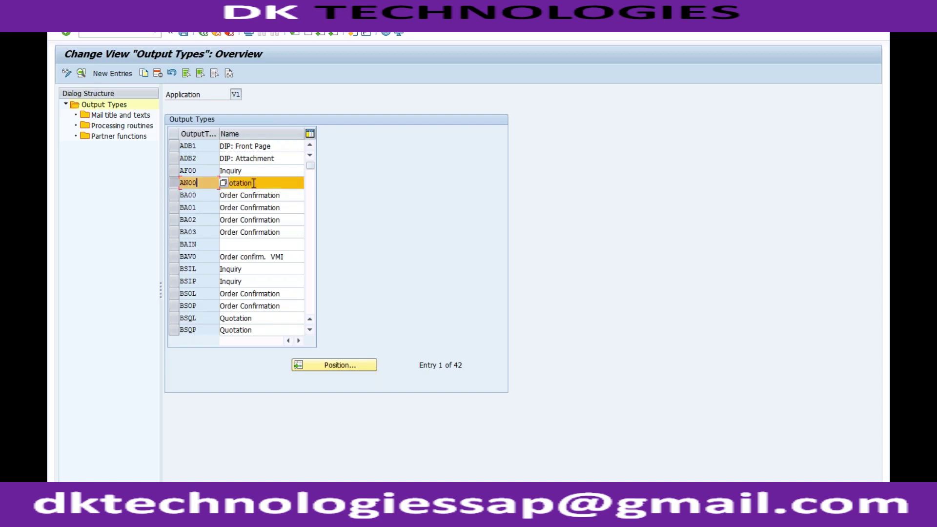
left_click(144, 73)
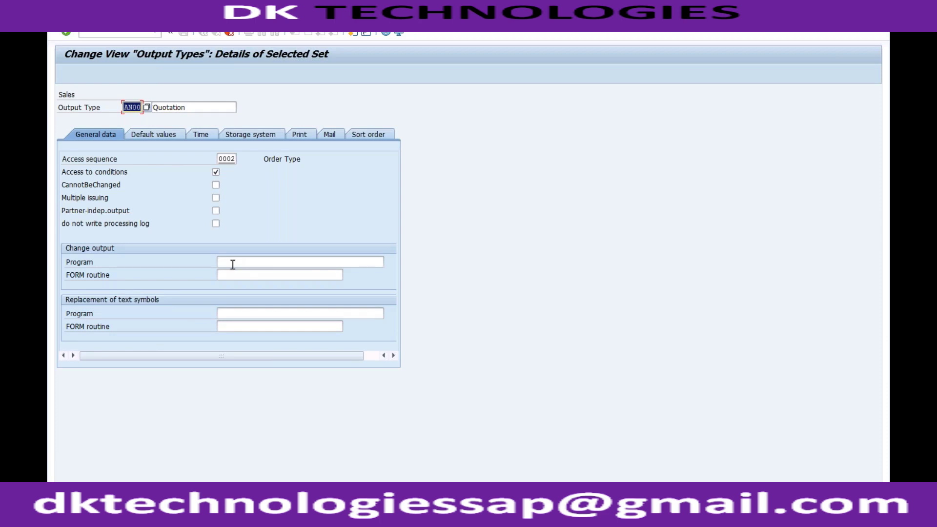
left_click(226, 159)
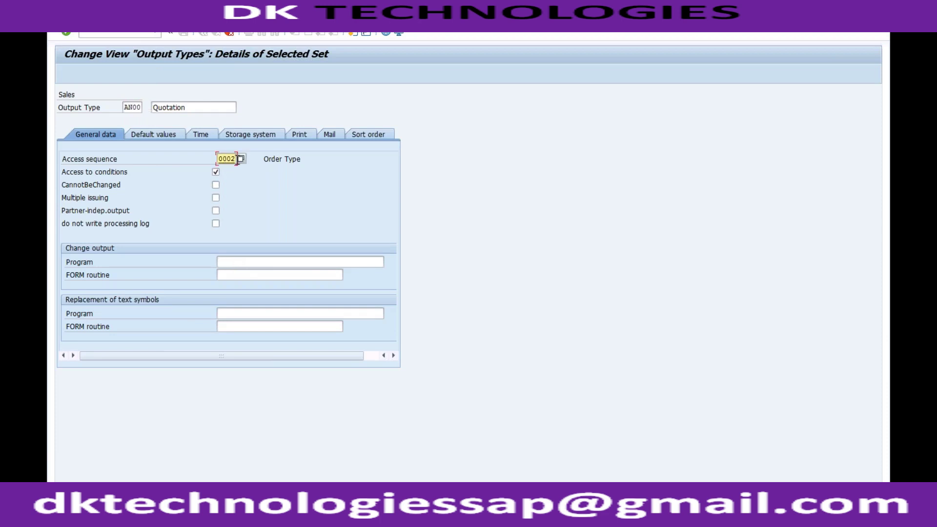
left_click(229, 32)
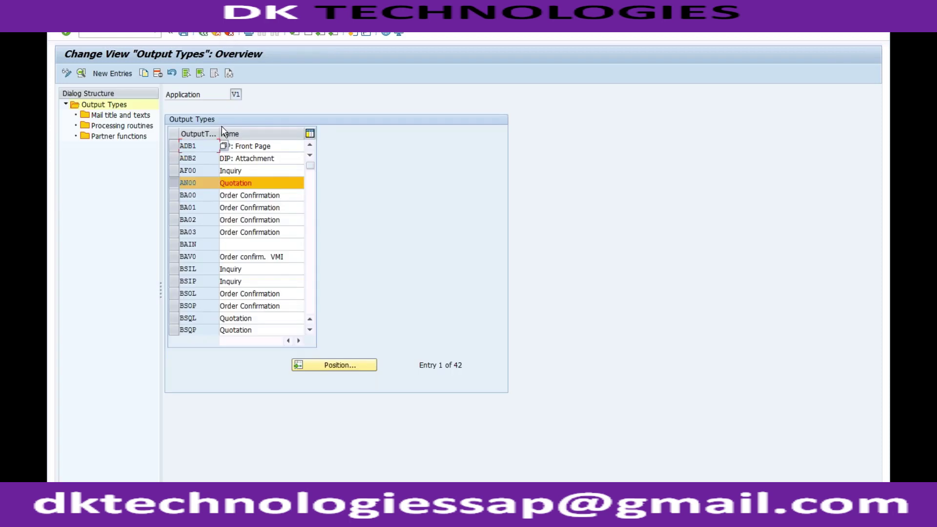
Check the general data of output type AN00, return to the customizing structure and open Maintain Access Sequences
double_click(275, 183)
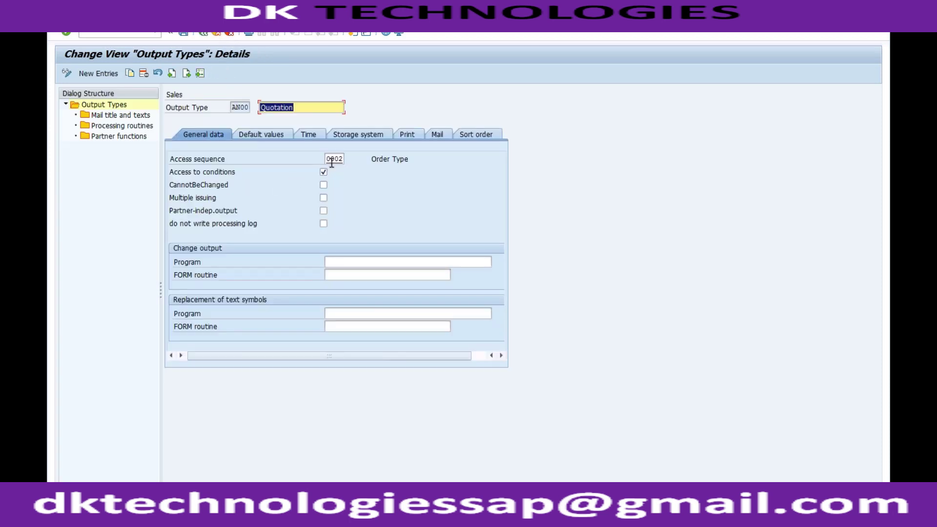
left_click(205, 33)
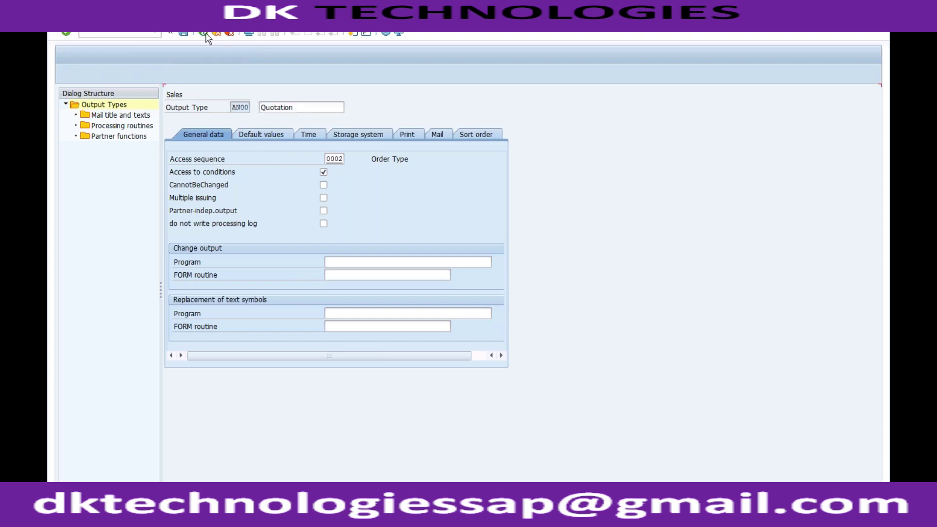
left_click(205, 33)
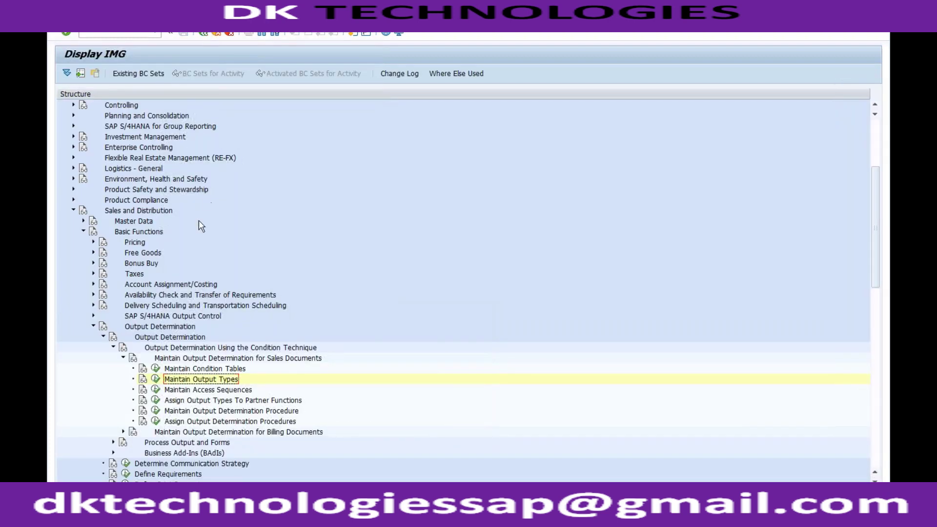
left_click(156, 389)
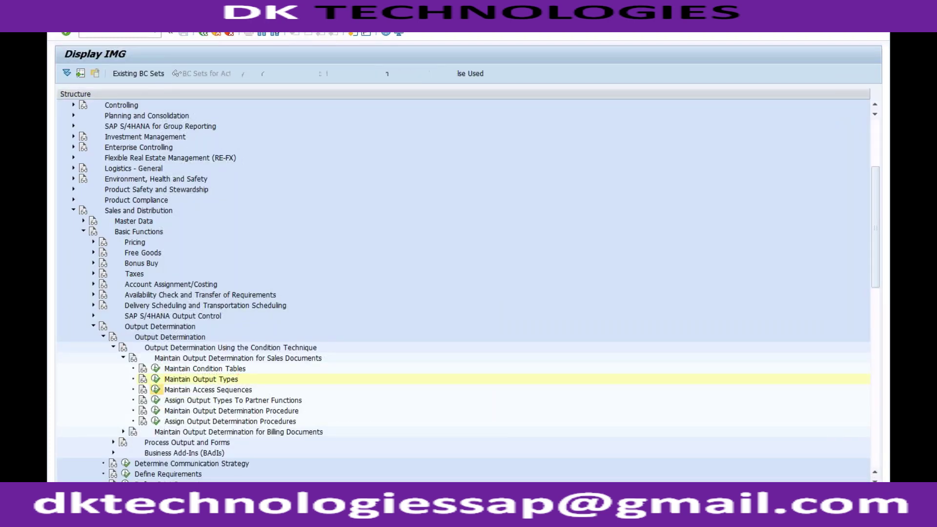
Acknowledge the cross-client notice and display the accesses of access sequence 0002 Order Type
left_click(328, 328)
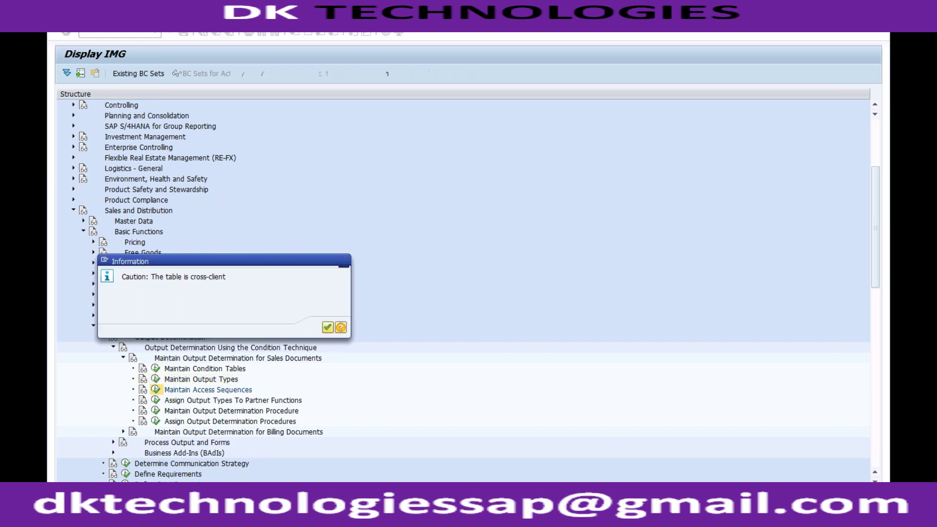
left_click(233, 158)
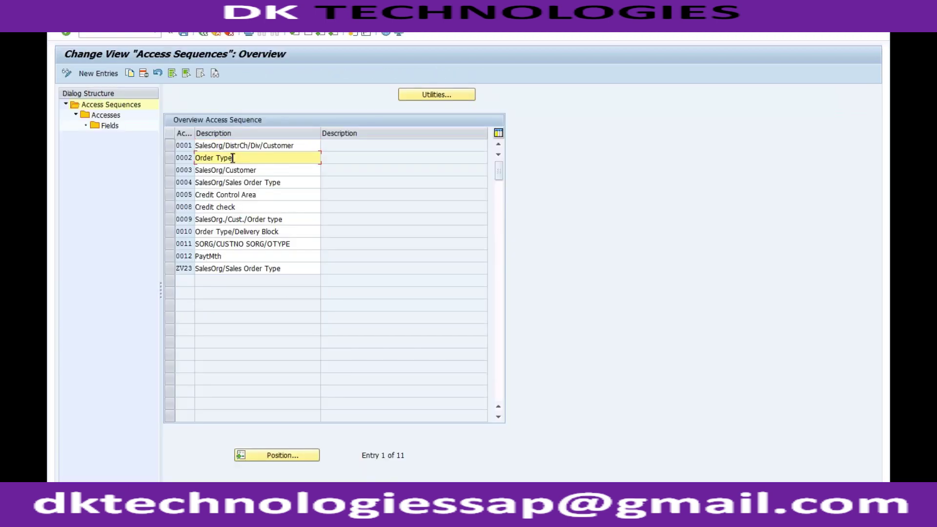
left_click(169, 158)
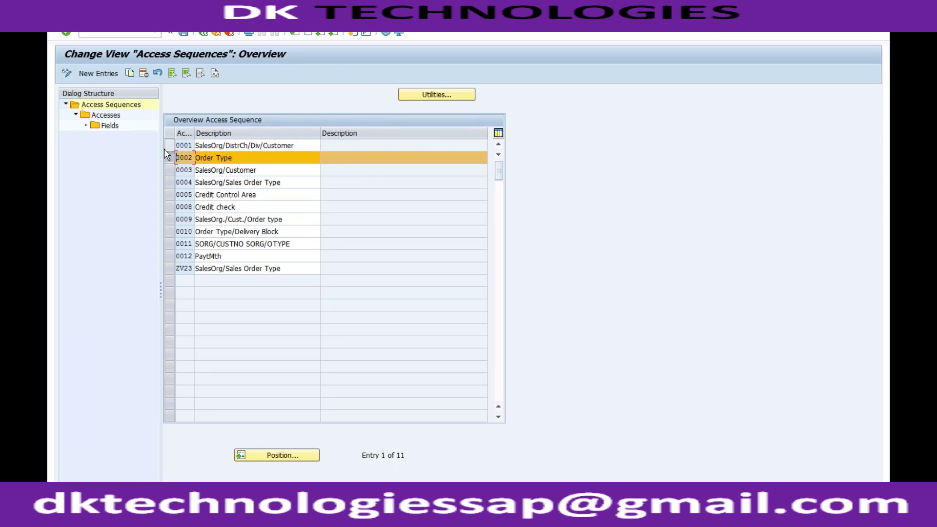
left_click(108, 117)
double_click(108, 120)
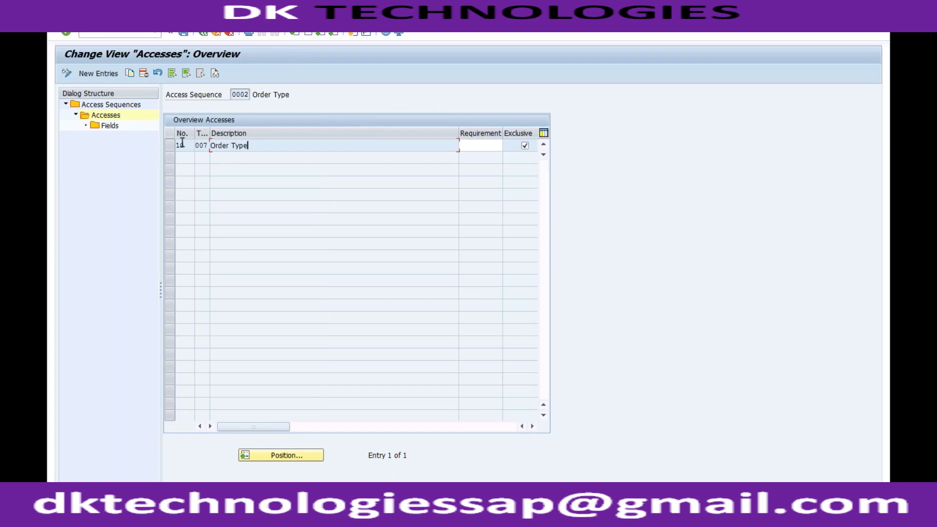
Display the fields of access 10 and examine the long field label and constant value source of AUART
left_click(170, 145)
double_click(113, 126)
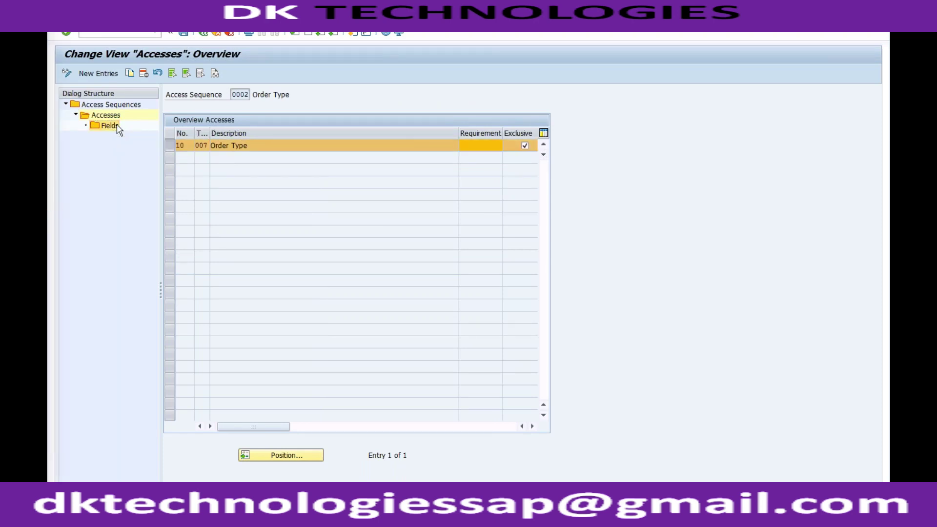
left_click_drag(399, 159, 330, 157)
left_click(328, 158)
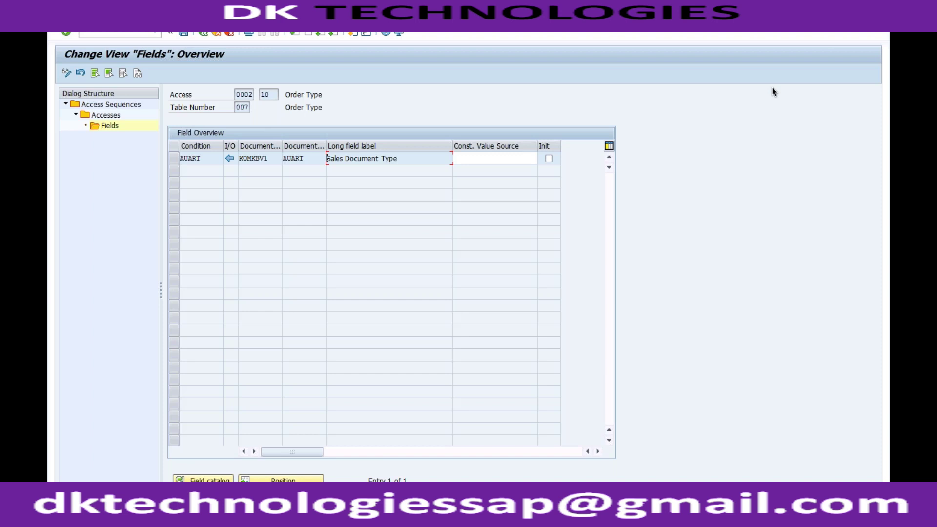
left_click(469, 159)
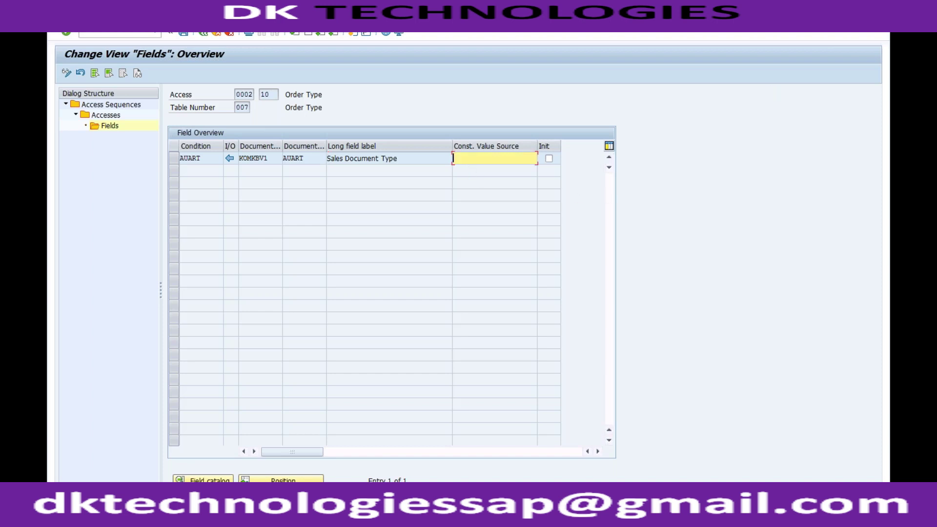
Leave the access sequences, return to the customizing structure and open Maintain Output Types
left_click(204, 33)
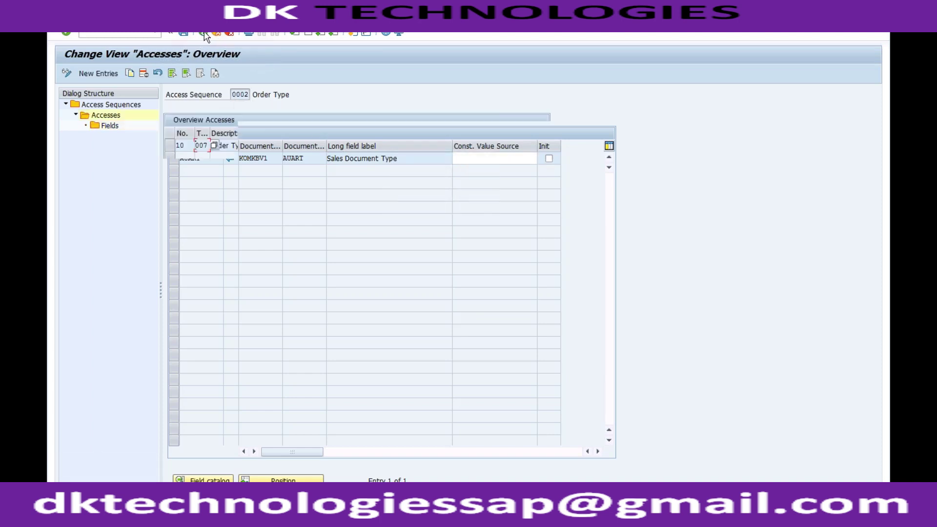
left_click(204, 33)
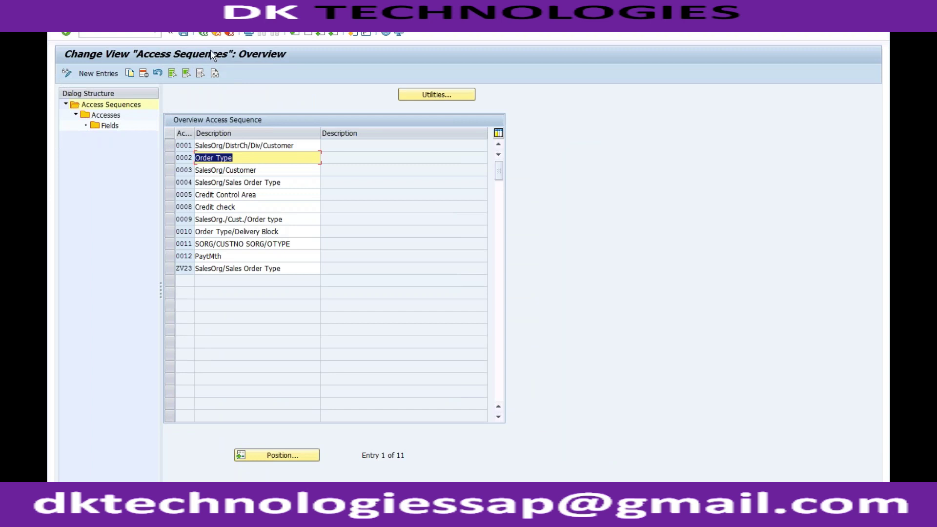
left_click(203, 33)
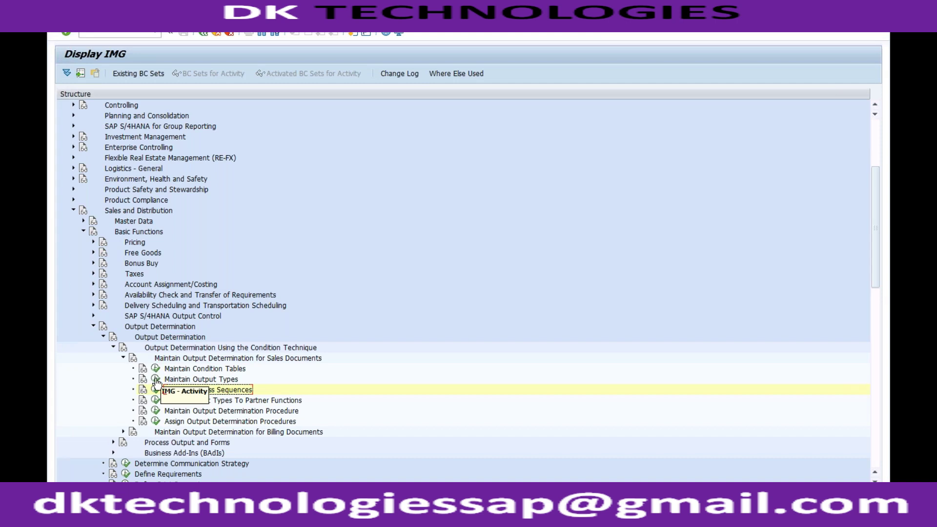
left_click(156, 381)
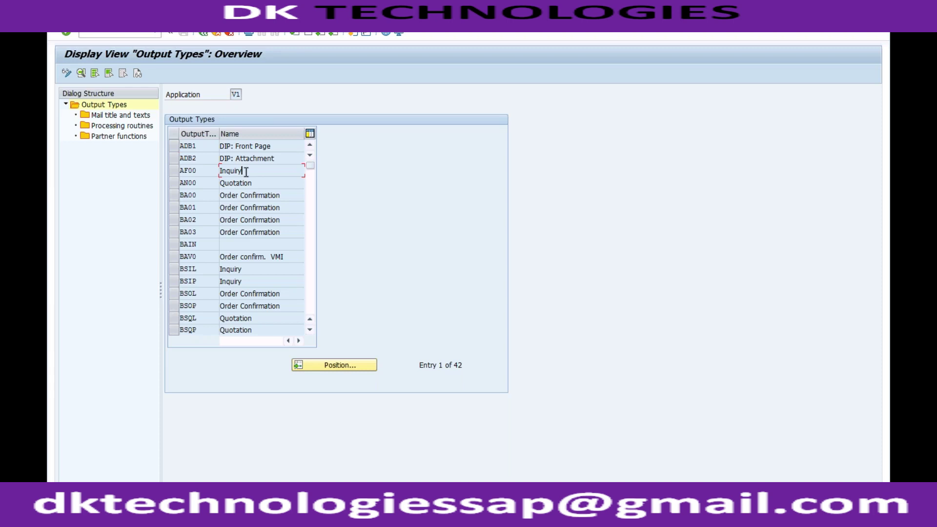
Go through the output types AF00 Inquiry, AN00 Quotation and BA00 Order Confirmation in the overview
left_click(175, 171)
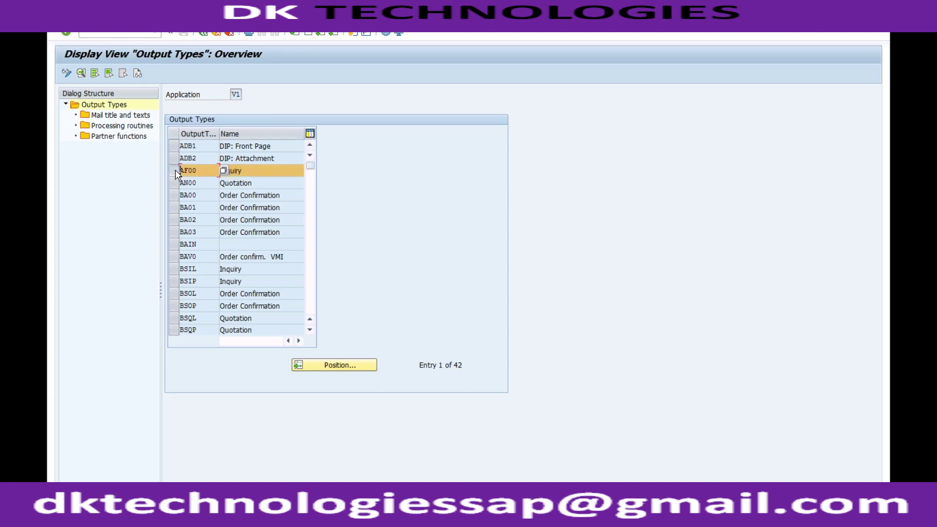
left_click(176, 183)
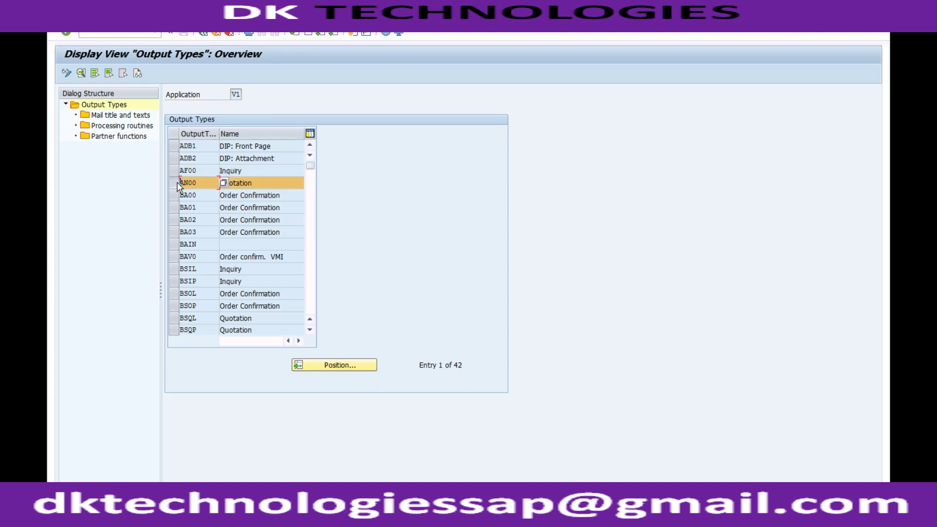
left_click(258, 183)
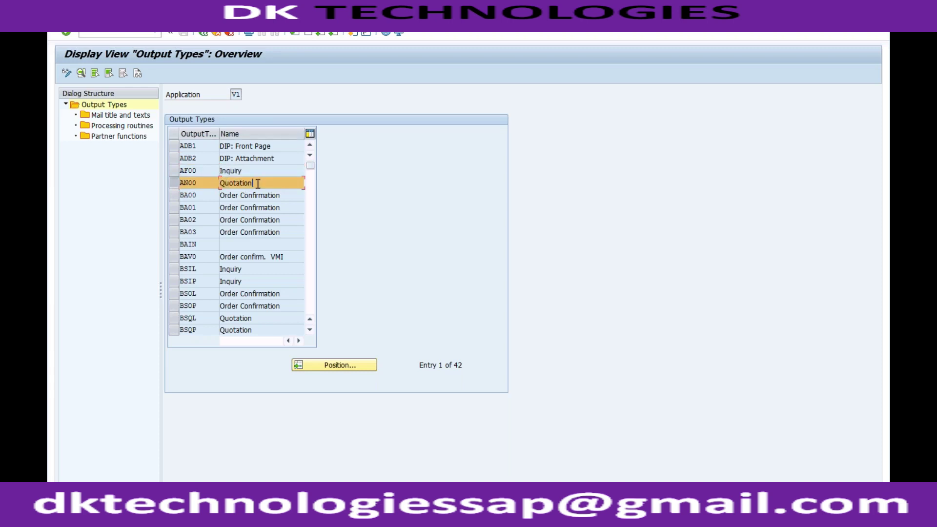
left_click(176, 184)
left_click(178, 194)
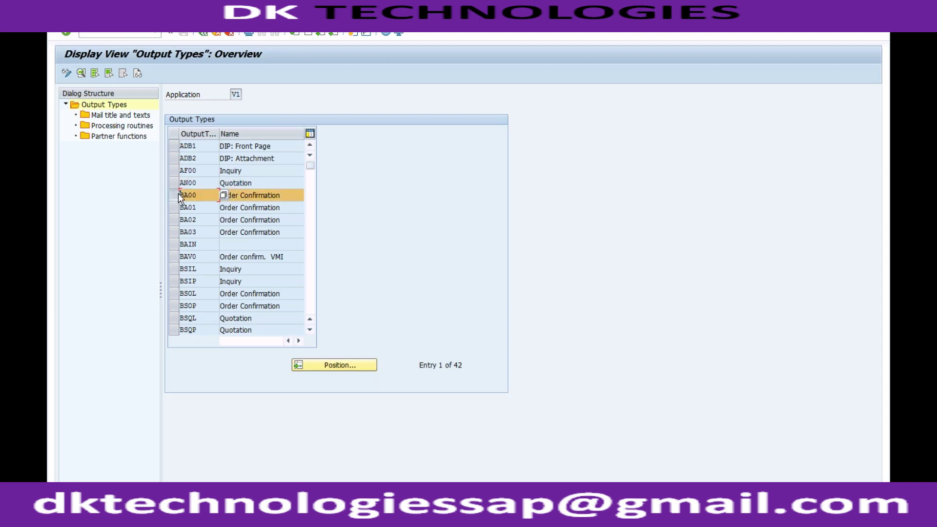
left_click(279, 196)
left_click(258, 182)
left_click(197, 171)
left_click(199, 183)
left_click(198, 194)
Display the processing routines of BA00 Order Confirmation and examine their PDF/SmartForm forms and FORM routines
left_click(125, 127)
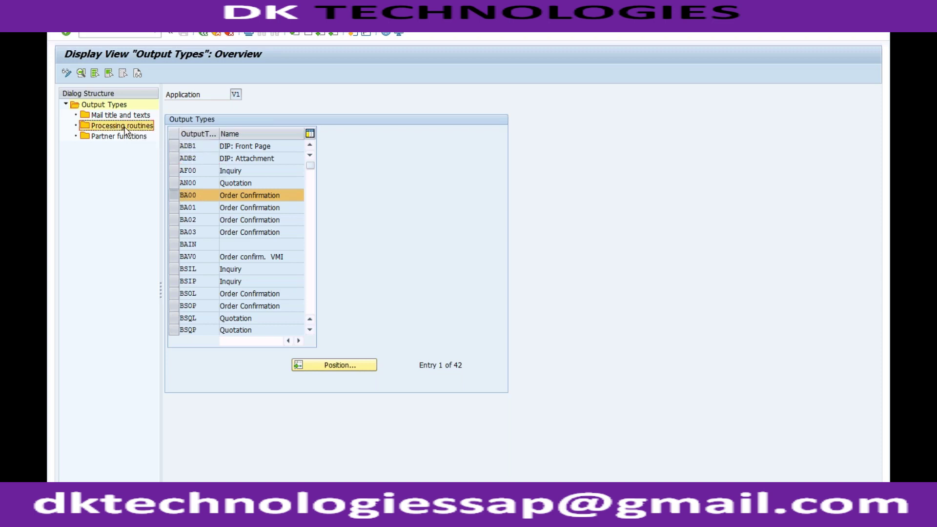
double_click(125, 127)
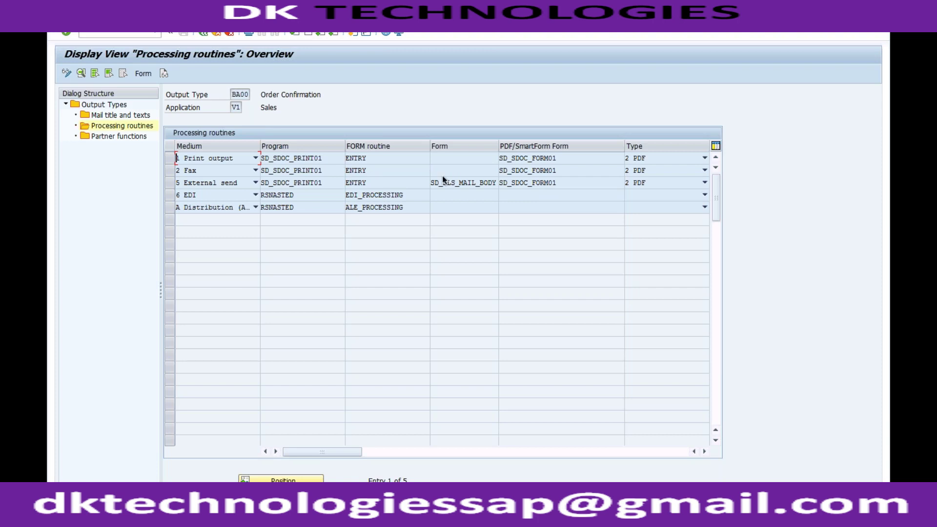
left_click(527, 159)
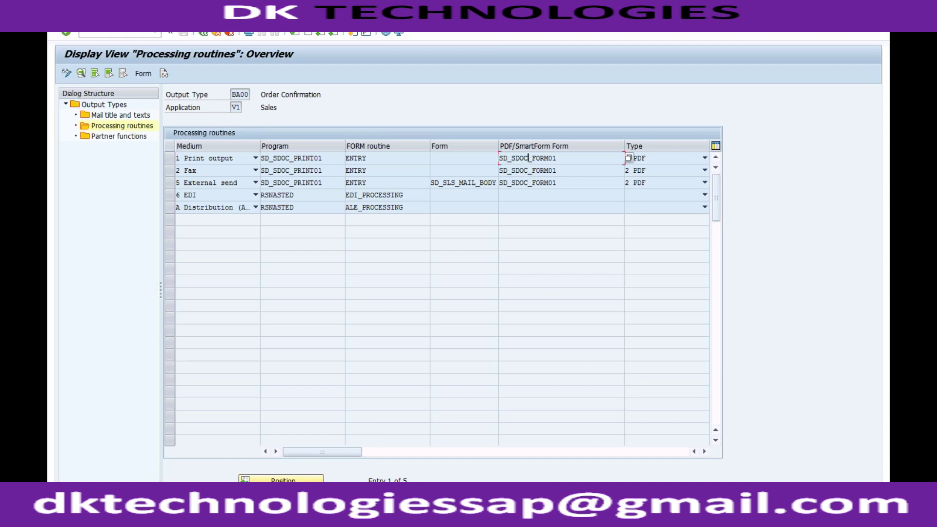
left_click(529, 170)
left_click(375, 157)
left_click(386, 183)
left_click(386, 170)
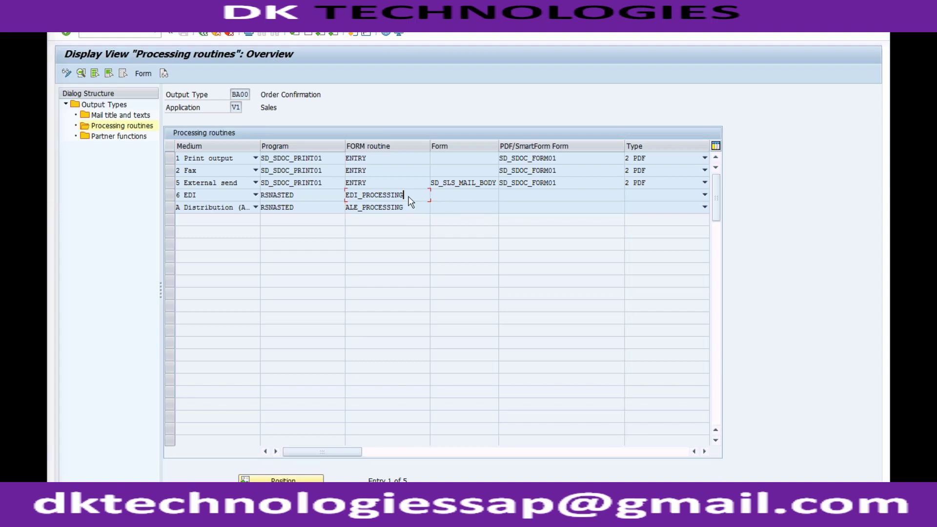
left_click(404, 182)
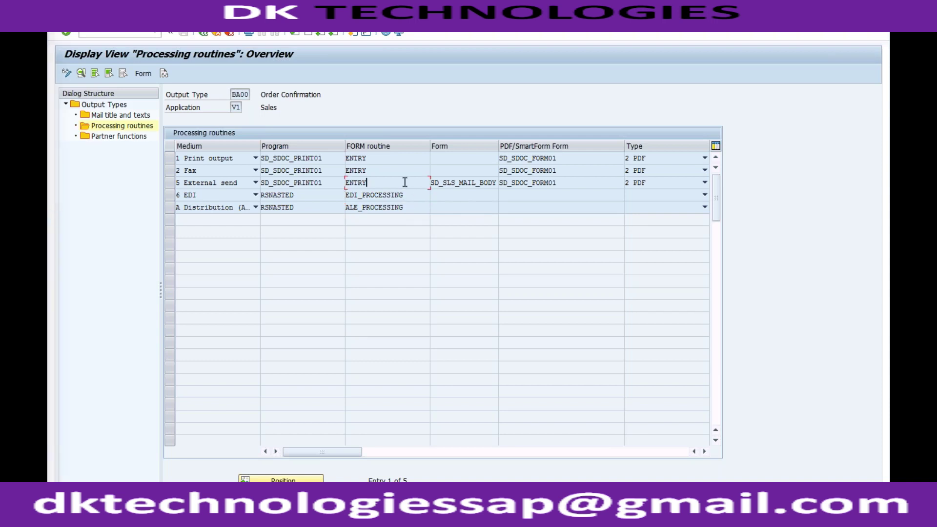
left_click(391, 159)
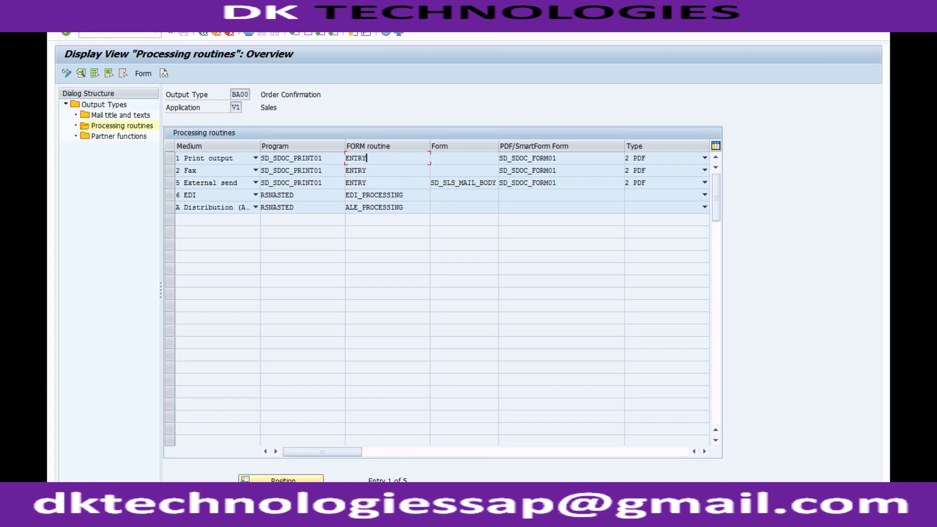
Switch to the session with the quotation's output and check the channel of the SALES_QUOTATION item
left_click(174, 513)
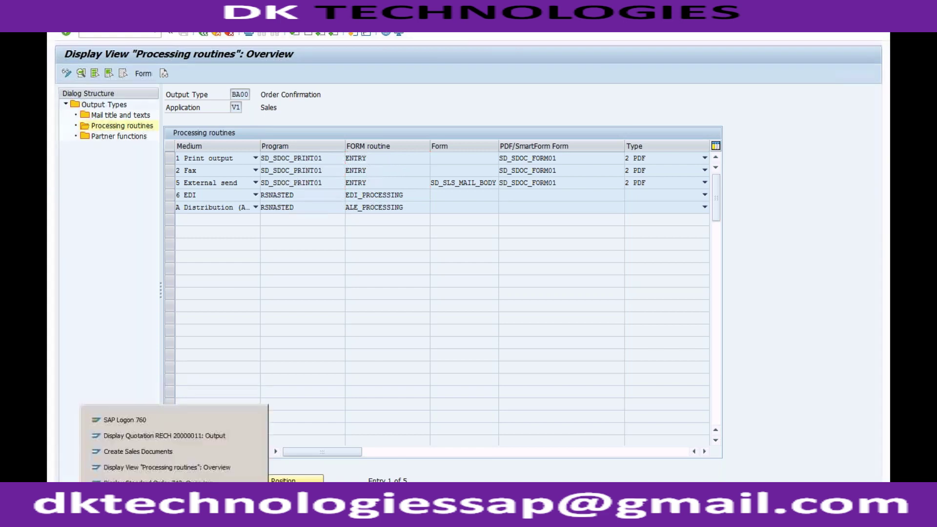
left_click(197, 436)
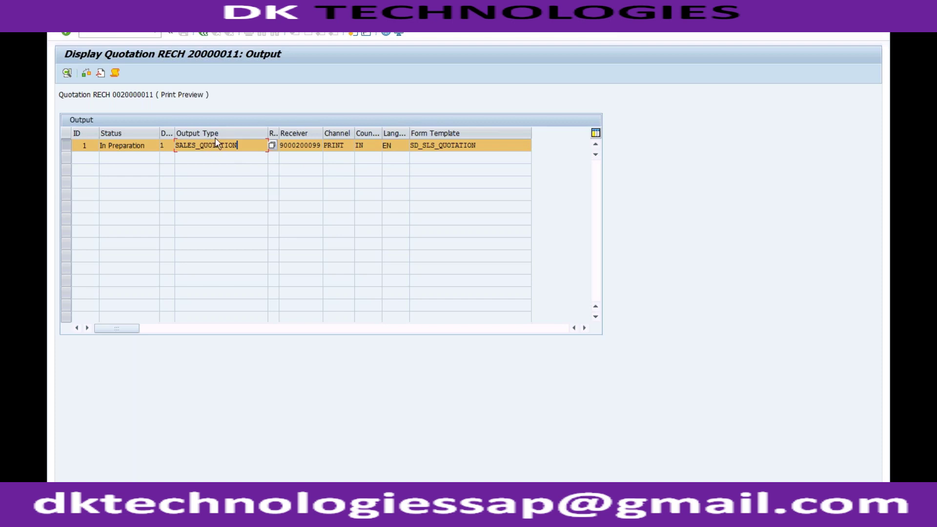
left_click(341, 146)
Return to the BA00 processing routines session and view the transmission media available for the print output entry
left_click(174, 511)
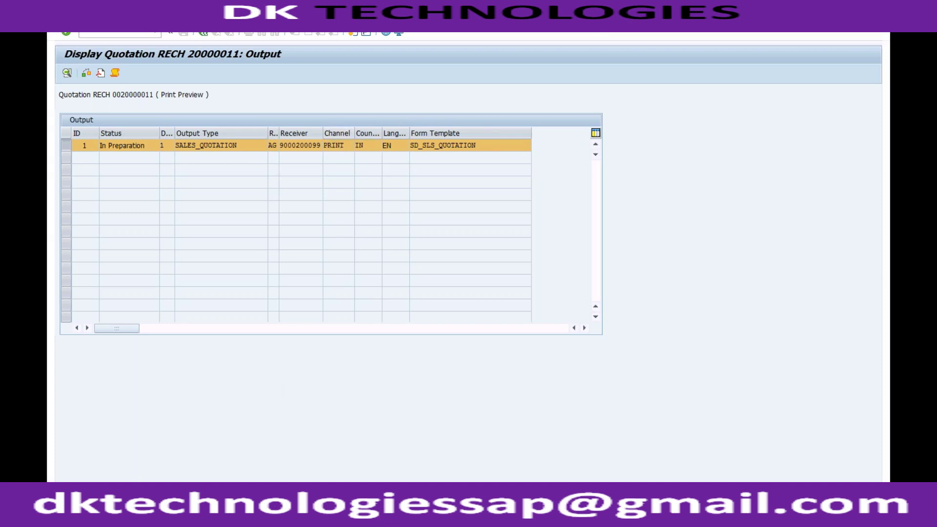
left_click(178, 467)
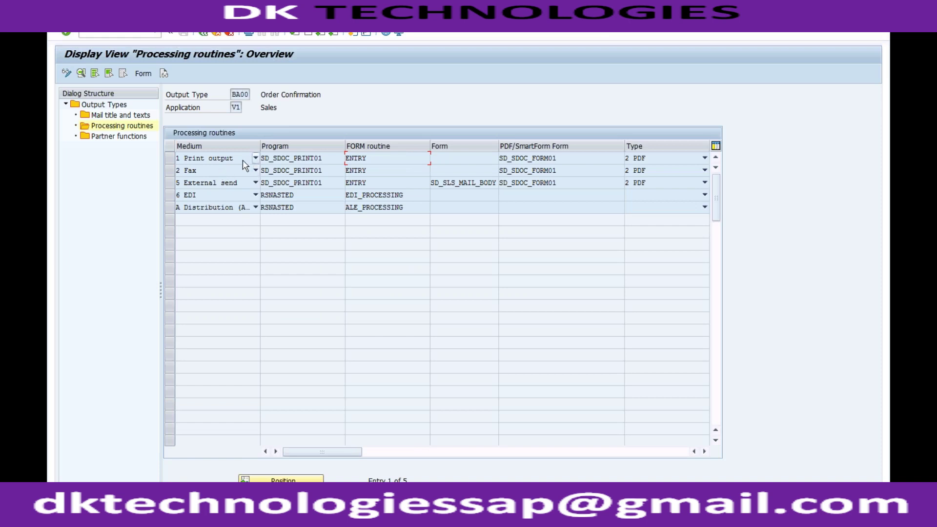
left_click(255, 158)
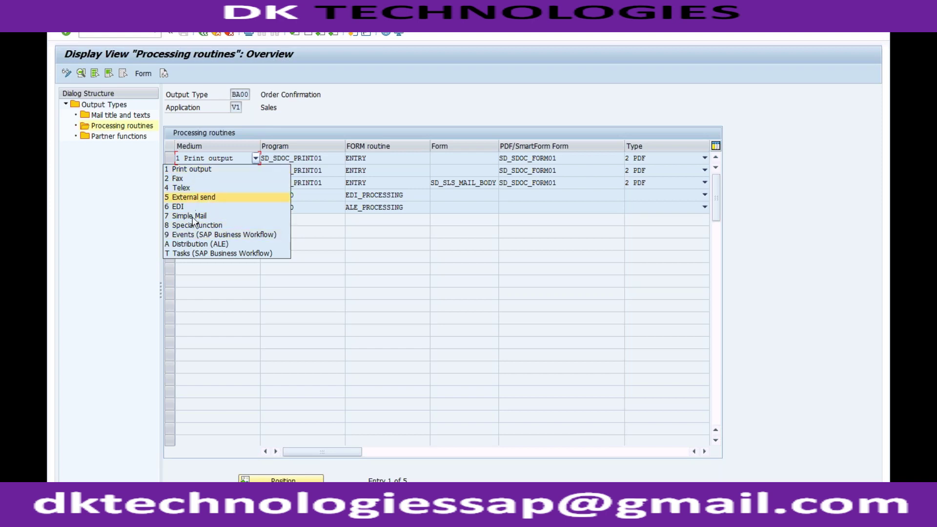
left_click(197, 266)
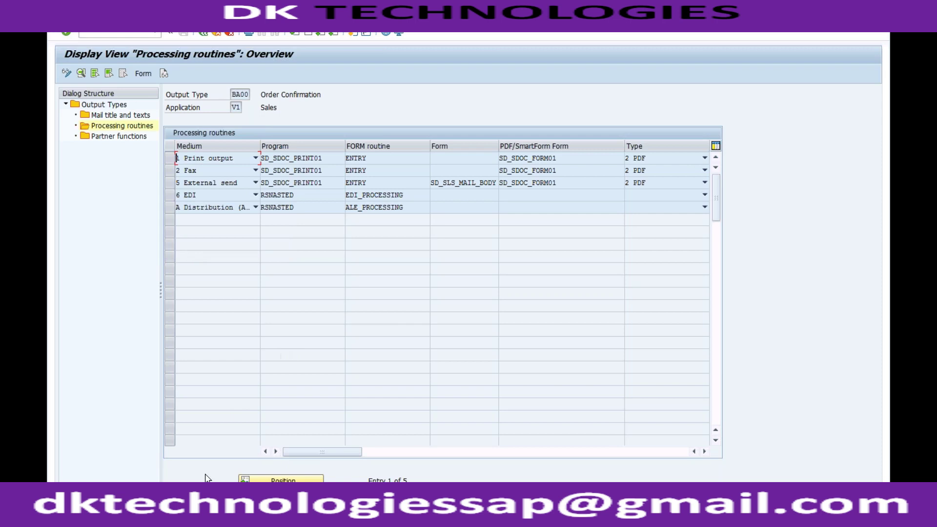
Switch back to the quotation's output, view the available output channels and close the list
left_click(174, 510)
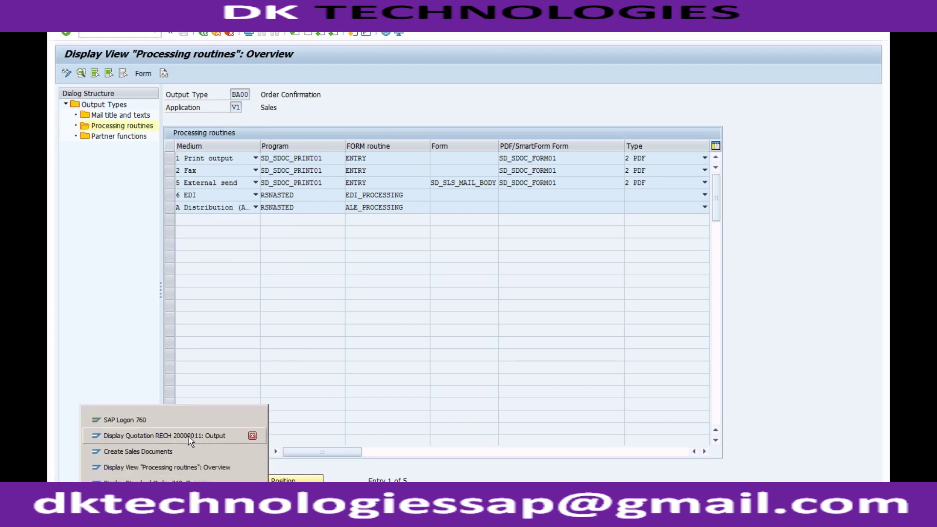
left_click(161, 436)
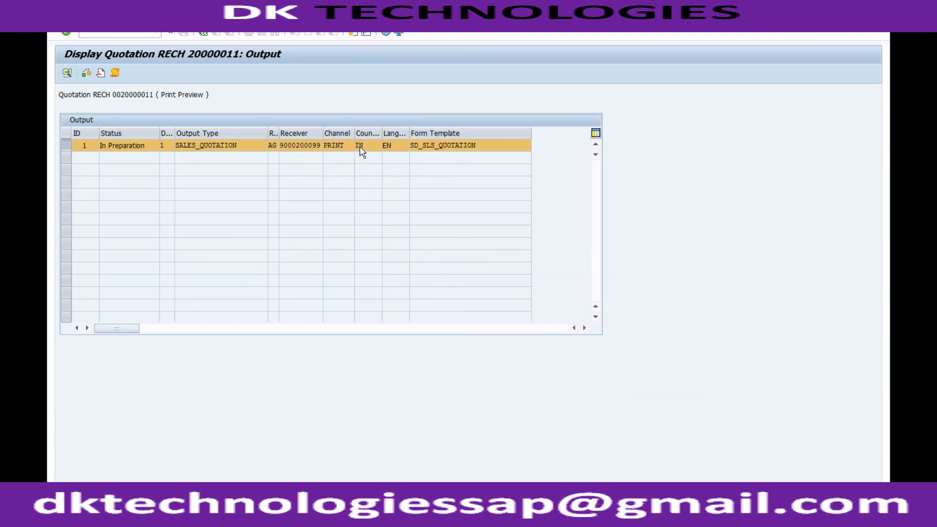
left_click(360, 147)
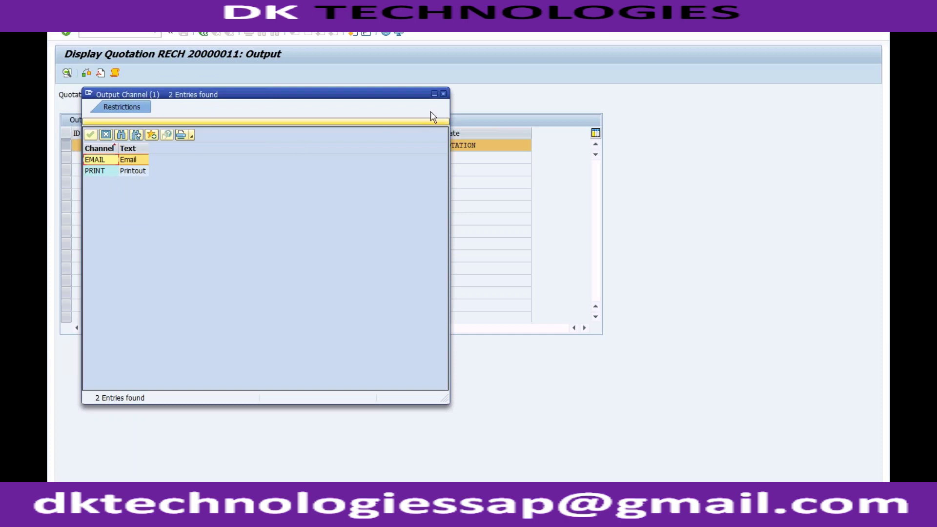
left_click(444, 94)
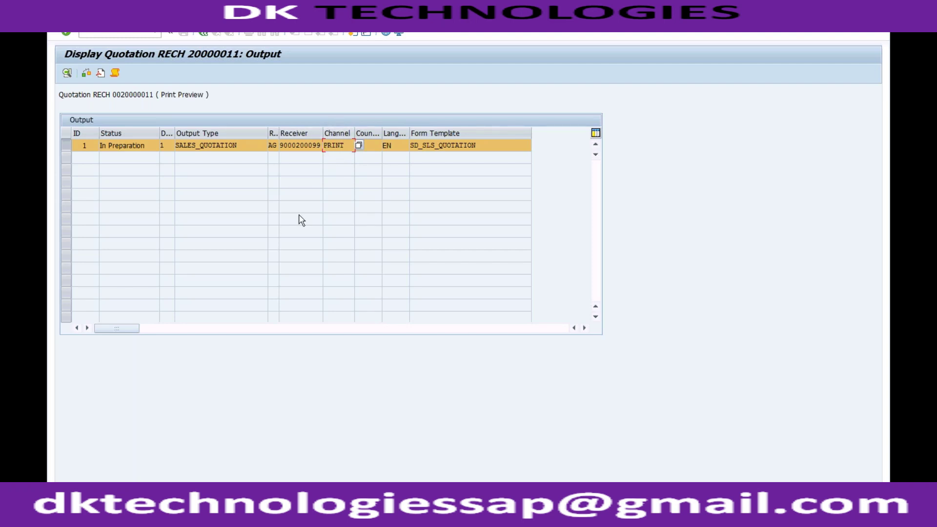
Open a new session and display the SAP Reference IMG through transaction spro
left_click(174, 518)
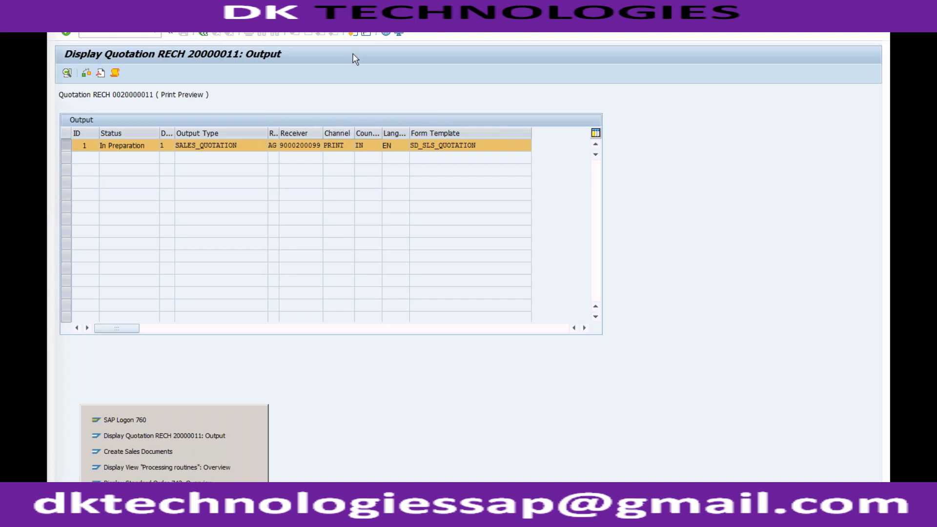
left_click(353, 35)
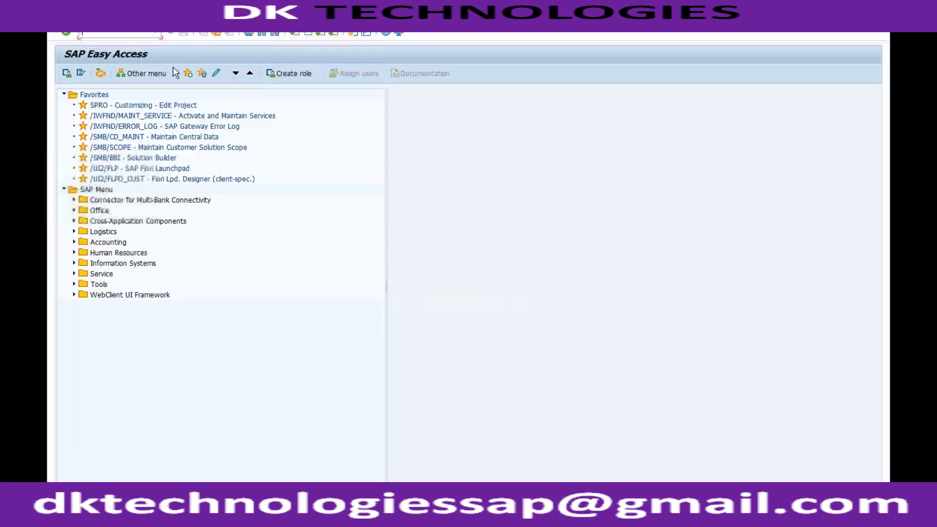
type("spro")
key("Return")
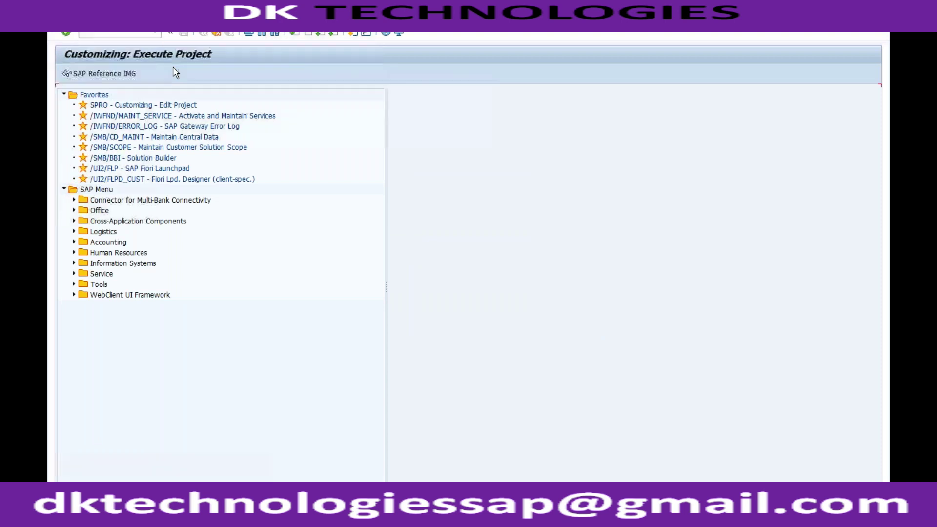
left_click(117, 75)
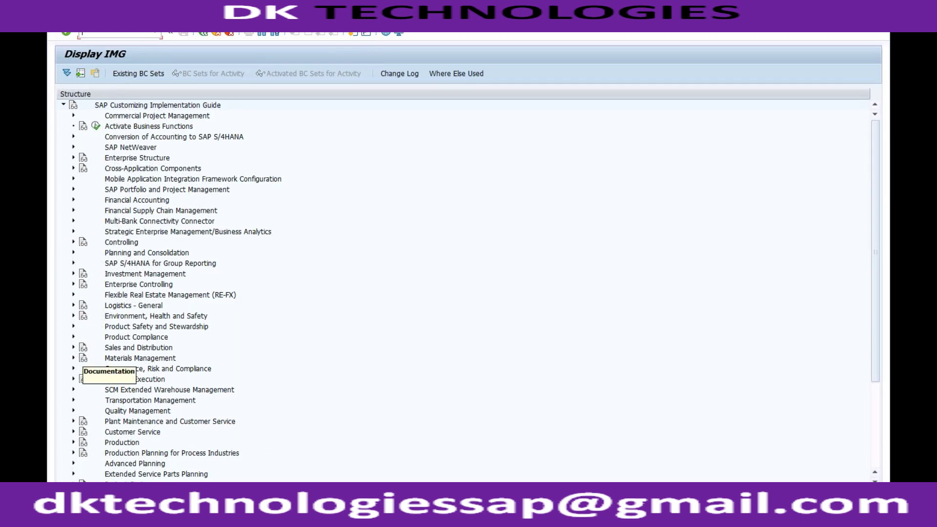
Open Manage Application Object Type Activation under Cross-Application Components, Output Control in the IMG
left_click(73, 169)
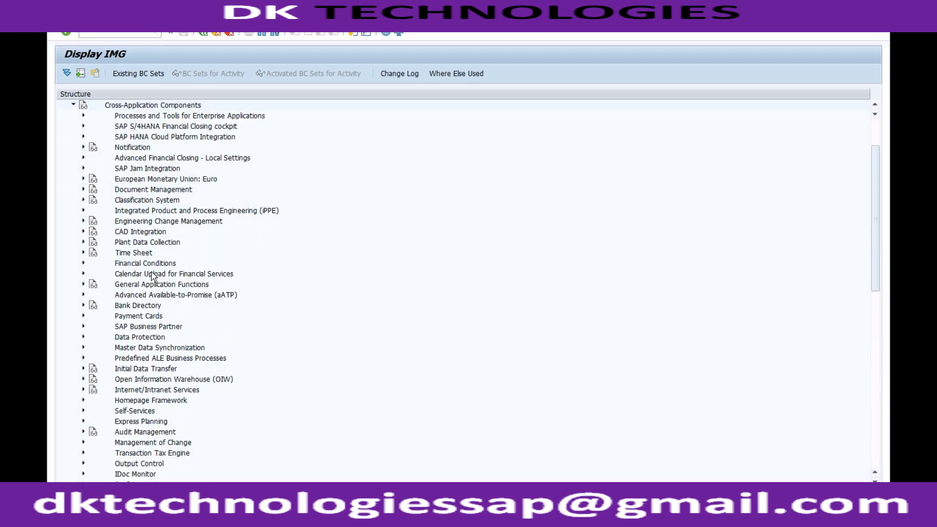
left_click(143, 464)
left_click(83, 464)
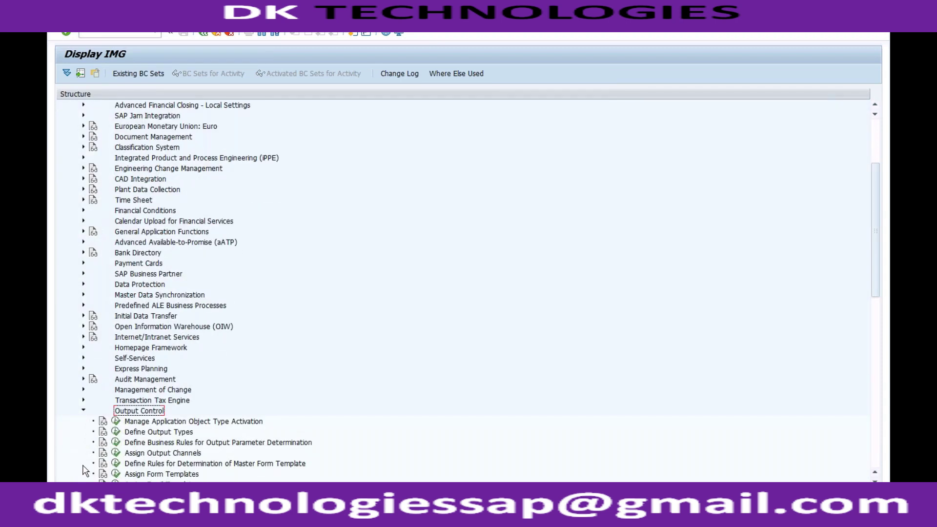
left_click(174, 423)
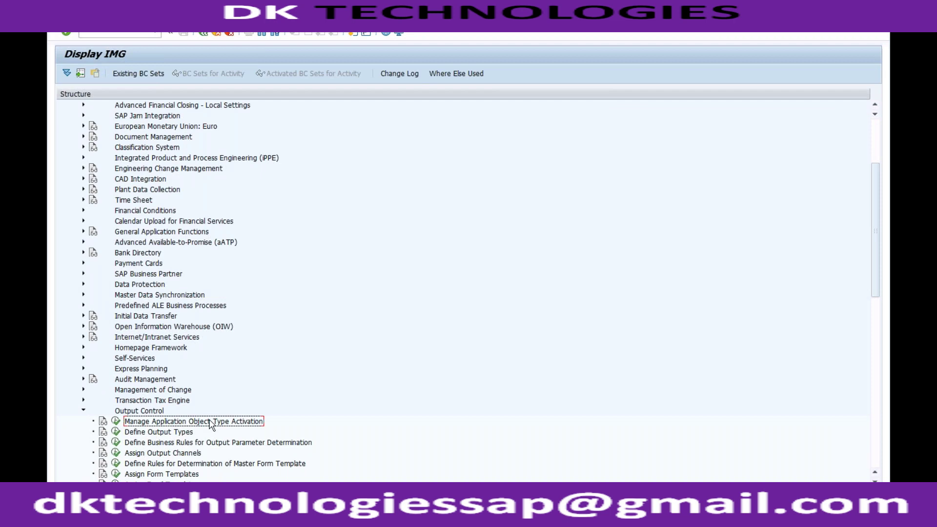
left_click(116, 422)
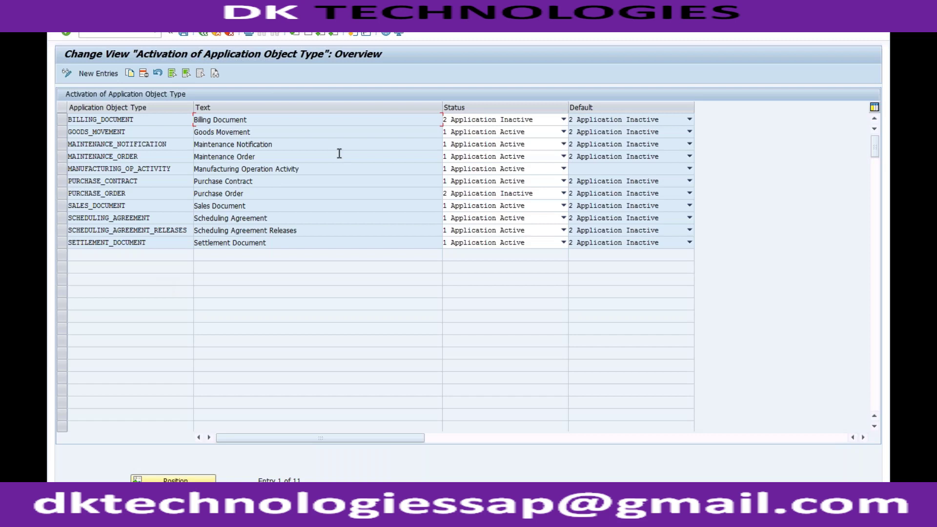
Set the SALES_DOCUMENT object type's status to 2 Application Inactive and save it to the proposed customizing request
left_click(305, 133)
left_click(293, 184)
left_click(285, 158)
left_click(257, 205)
left_click(64, 206)
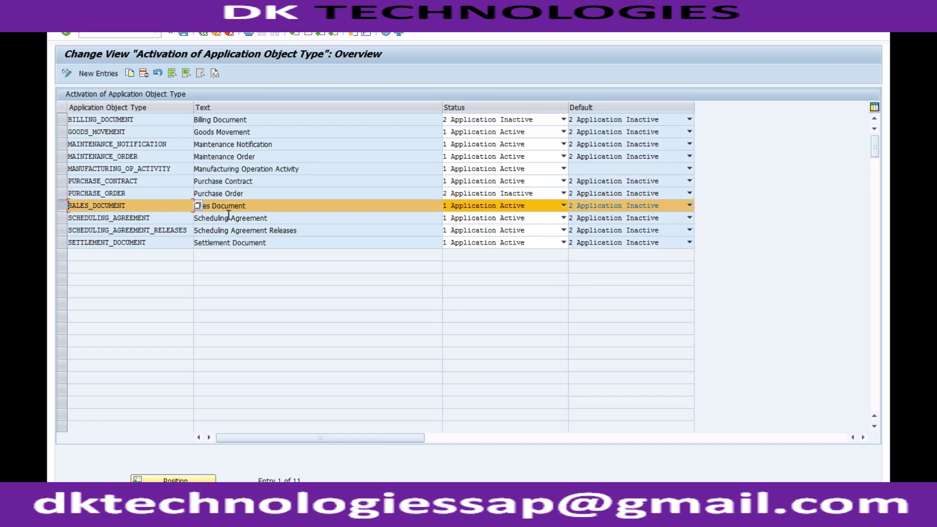
left_click(542, 208)
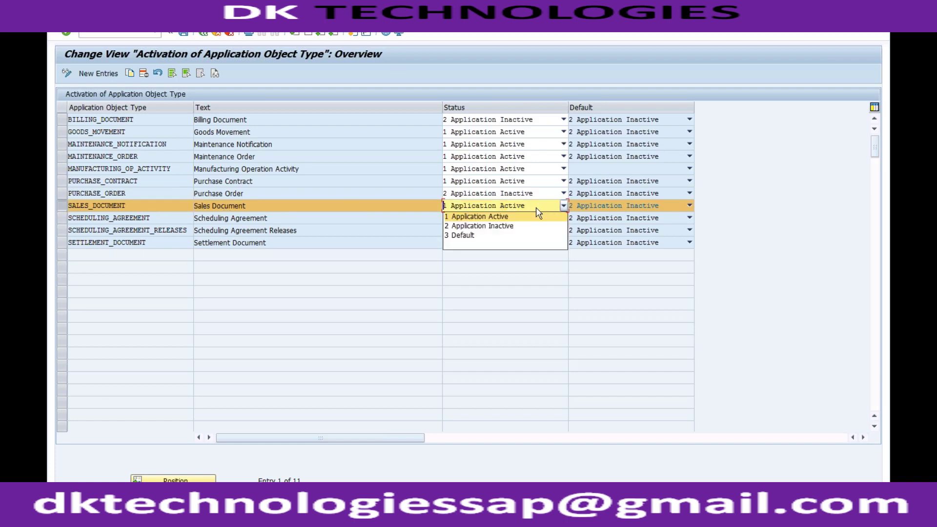
left_click(510, 225)
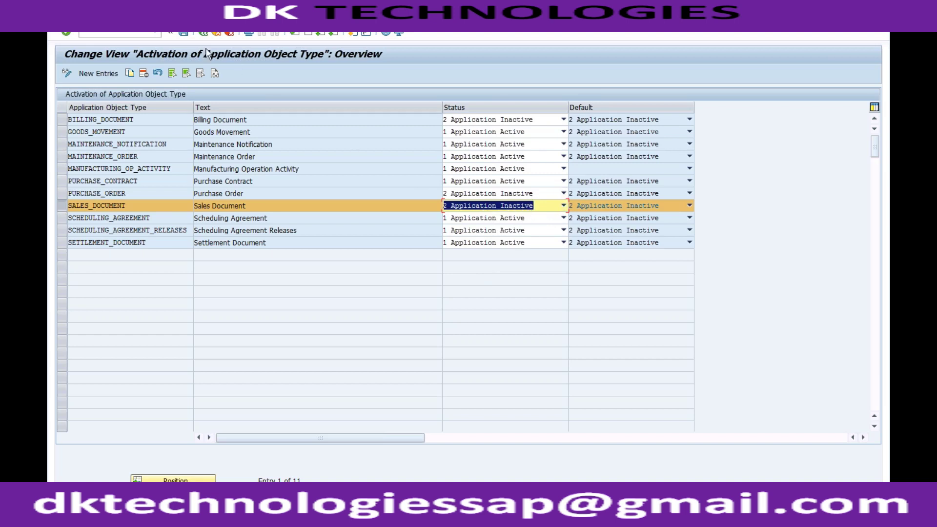
left_click(184, 34)
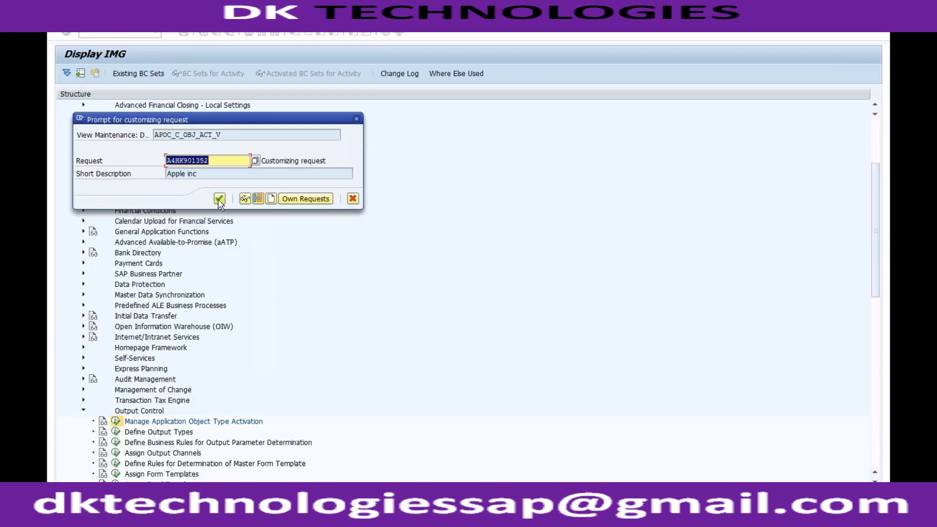
left_click(218, 199)
Check the session with the displayed quotation's output and return to the application object type activation overview
left_click(175, 518)
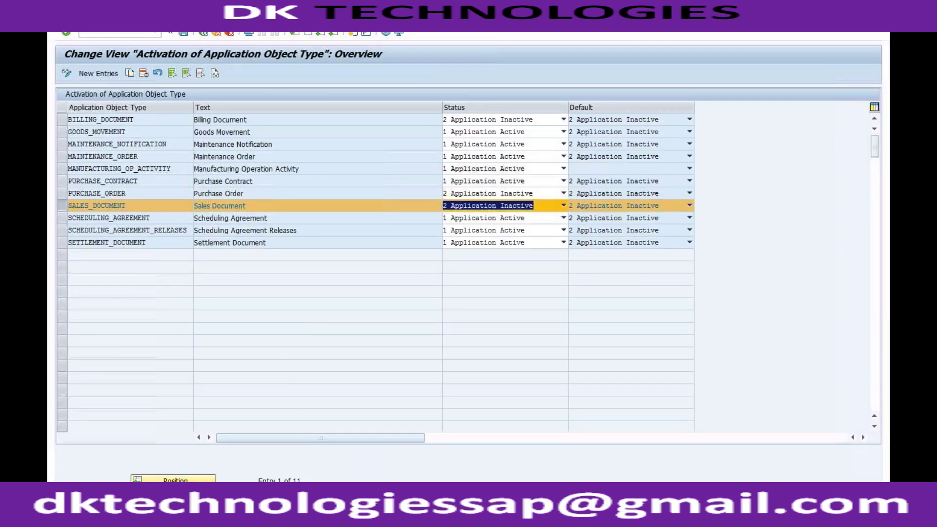
left_click(178, 421)
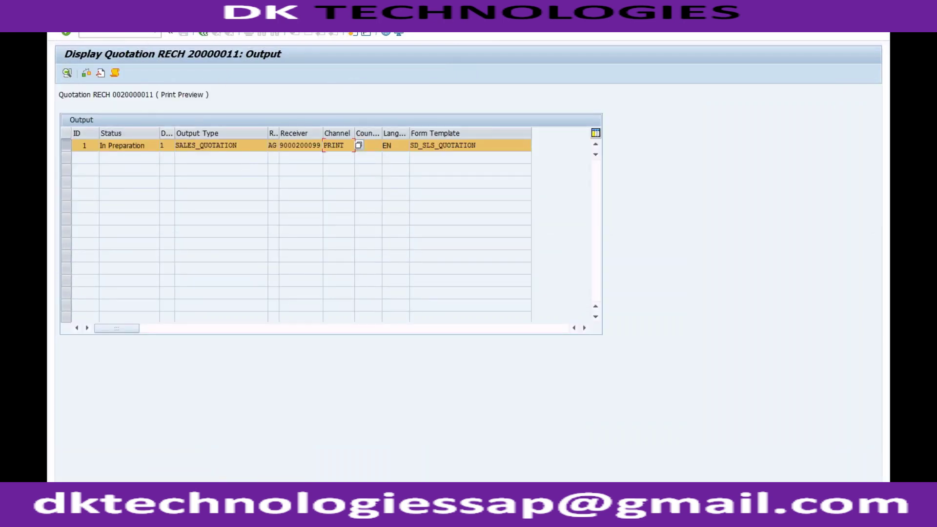
left_click(174, 517)
left_click(142, 499)
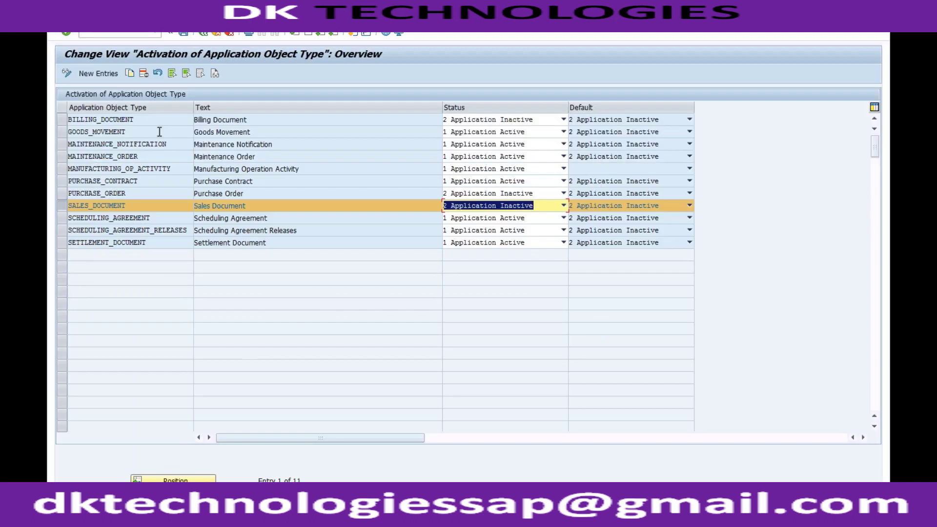
Open the quotation creation transaction and create a ZQT1 quotation with reference to the existing ZQT1 quotation
left_click(135, 35)
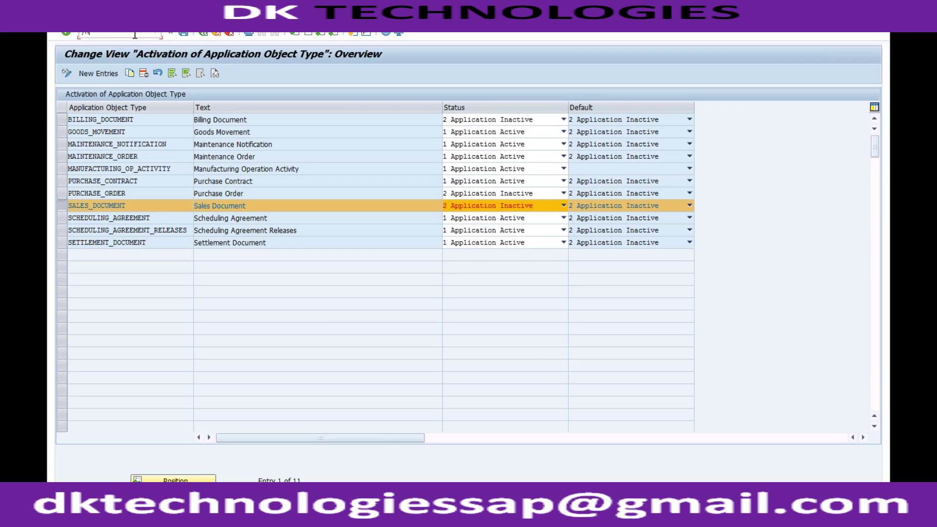
key("Return")
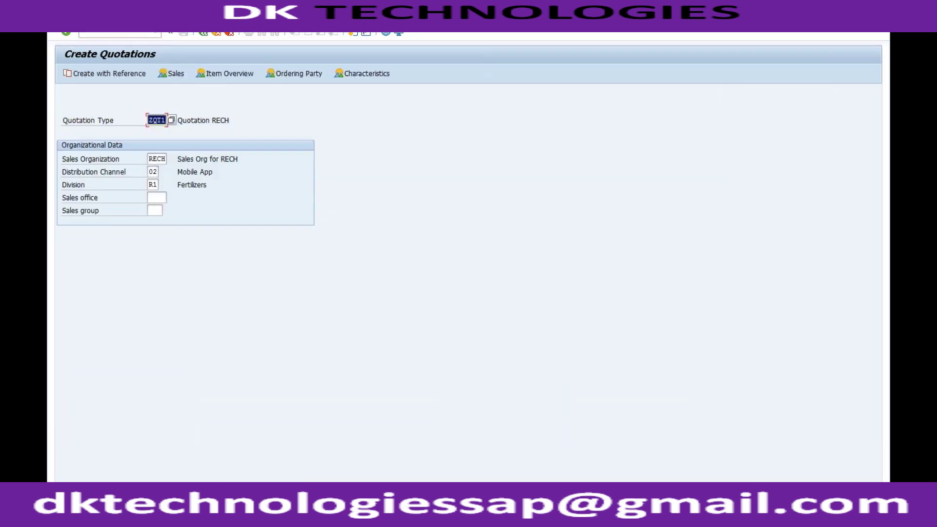
left_click(116, 73)
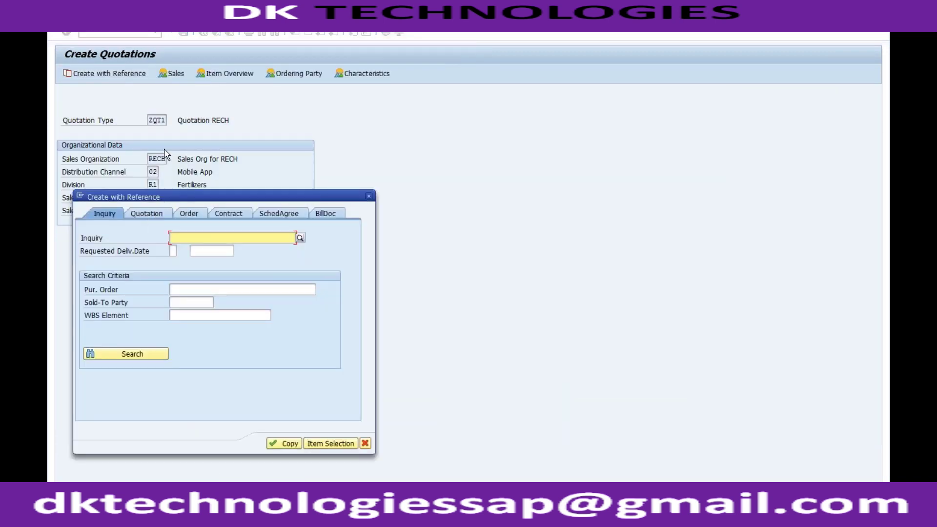
left_click(161, 216)
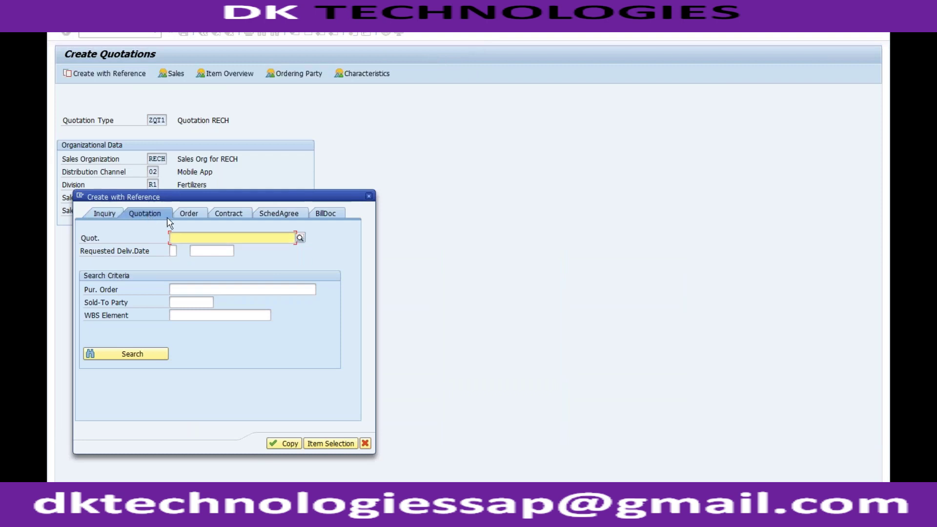
left_click(300, 238)
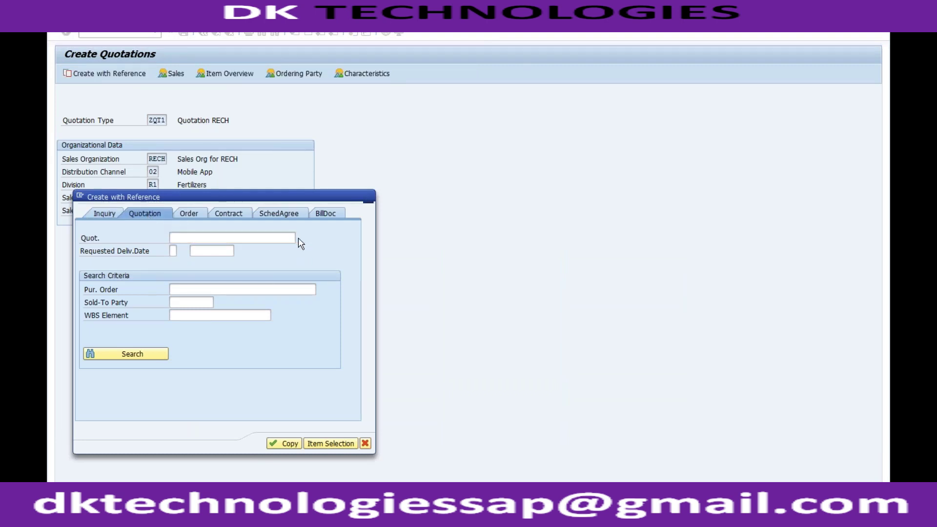
left_click(215, 152)
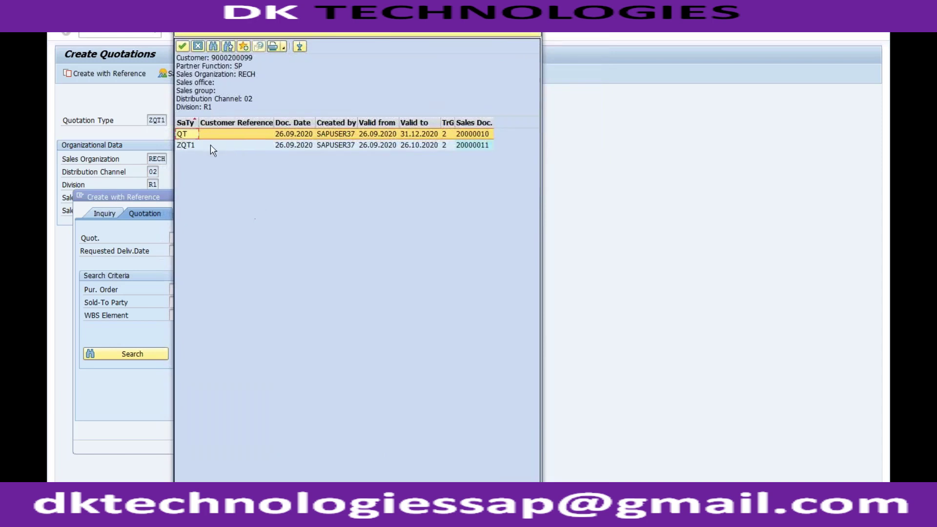
double_click(187, 145)
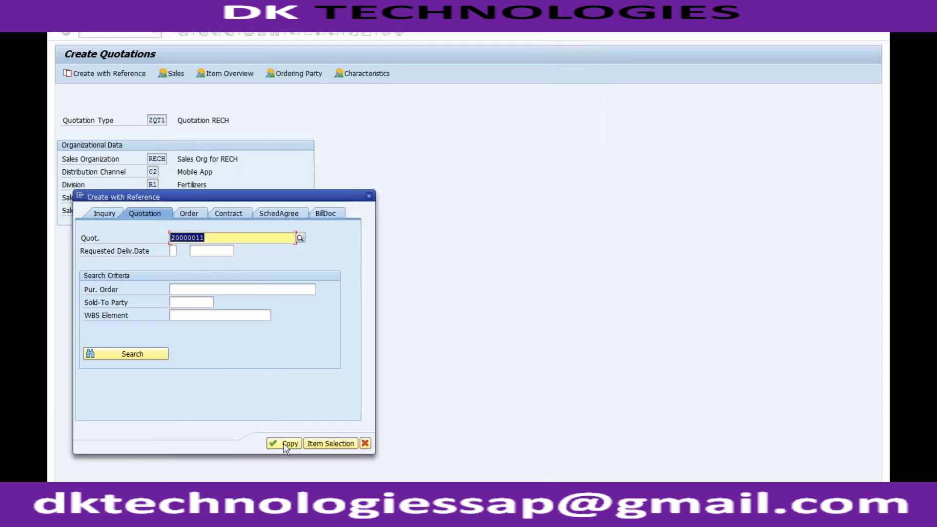
left_click(284, 444)
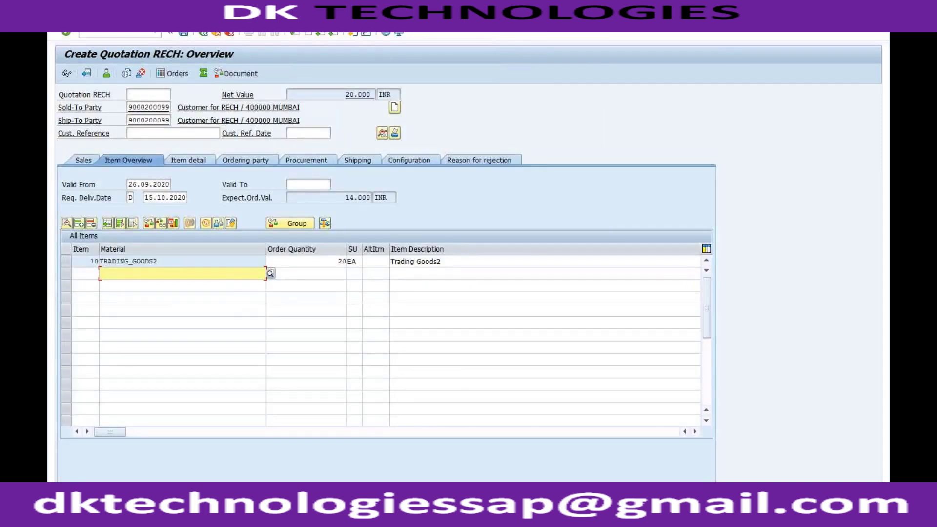
Try to display the print preview of the new quotation's header output
left_click(295, 262)
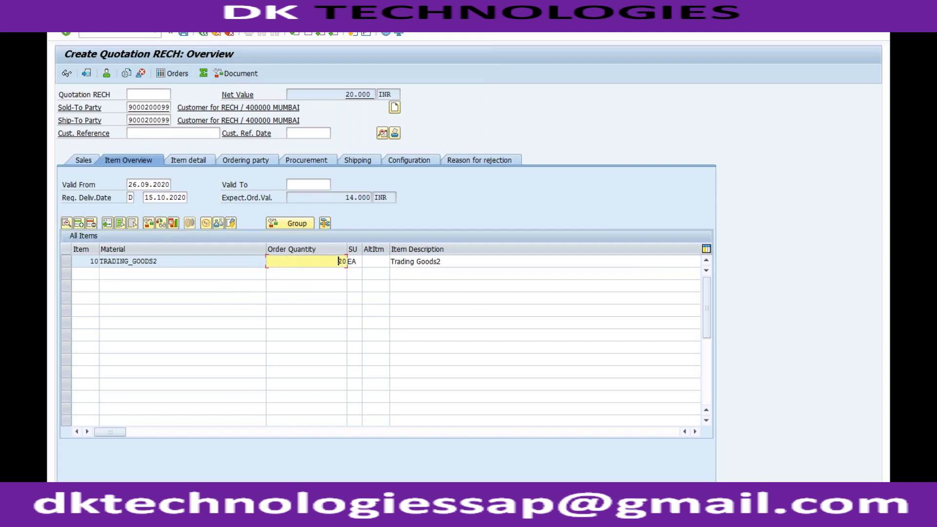
left_click(201, 23)
mouse_move(252, 132)
mouse_move(341, 134)
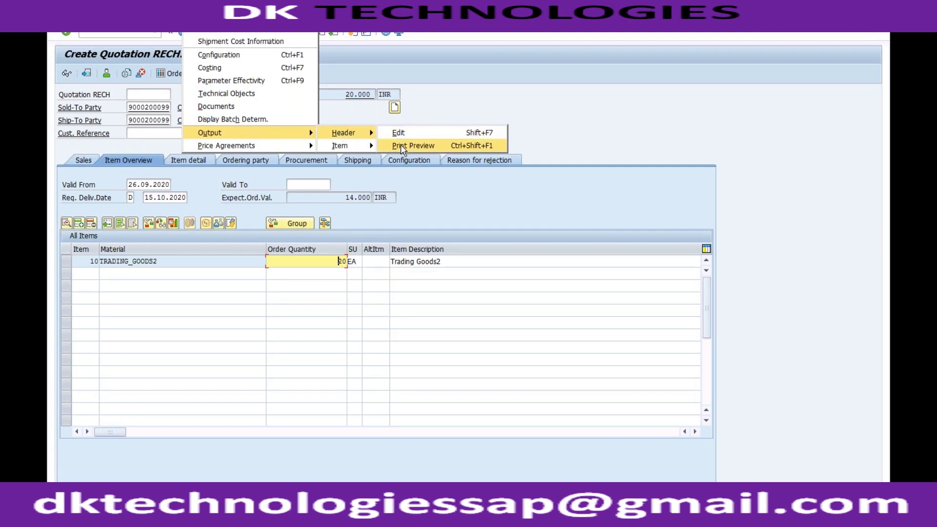
left_click(400, 145)
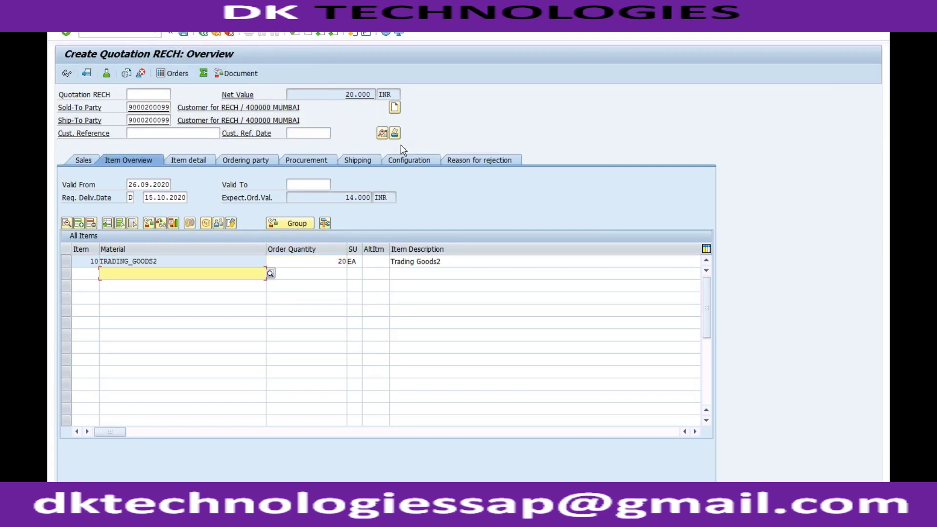
Open the new quotation's header output for editing, view the available transmission media and close the list
left_click(183, 34)
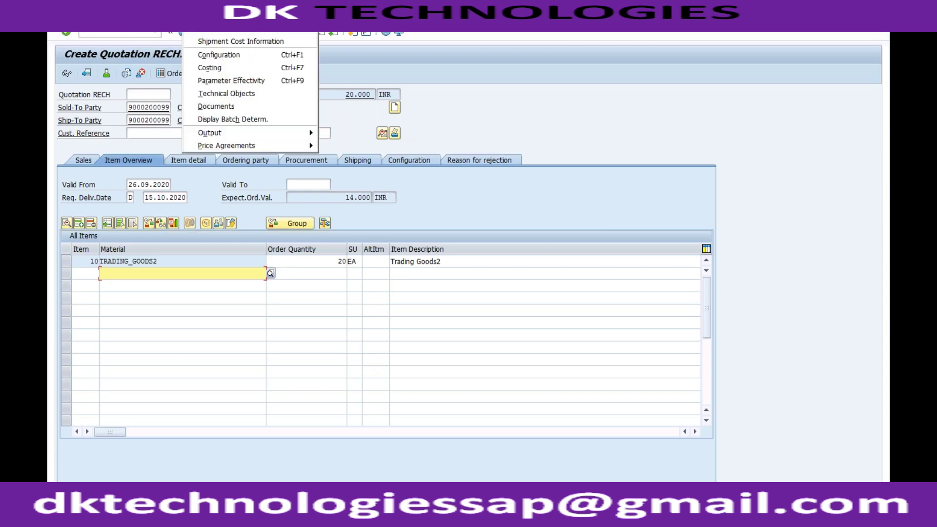
mouse_move(256, 135)
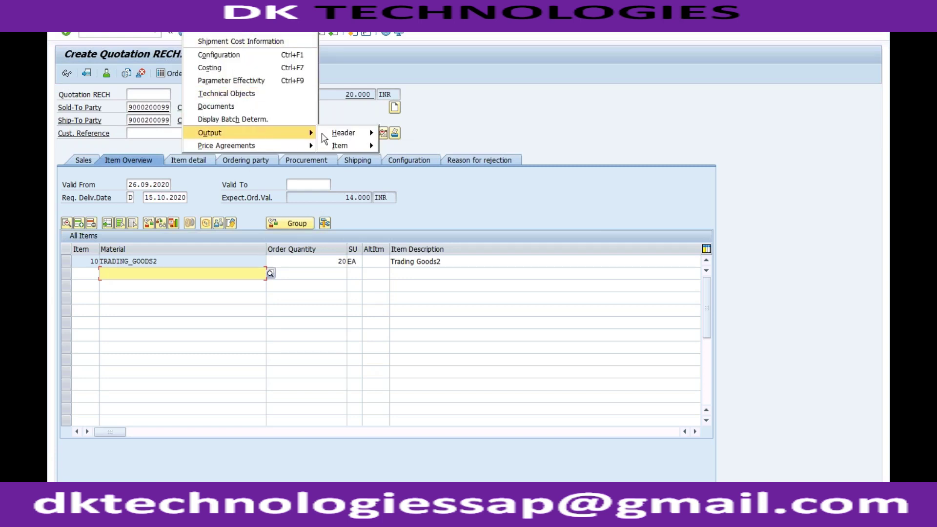
mouse_move(348, 135)
left_click(398, 131)
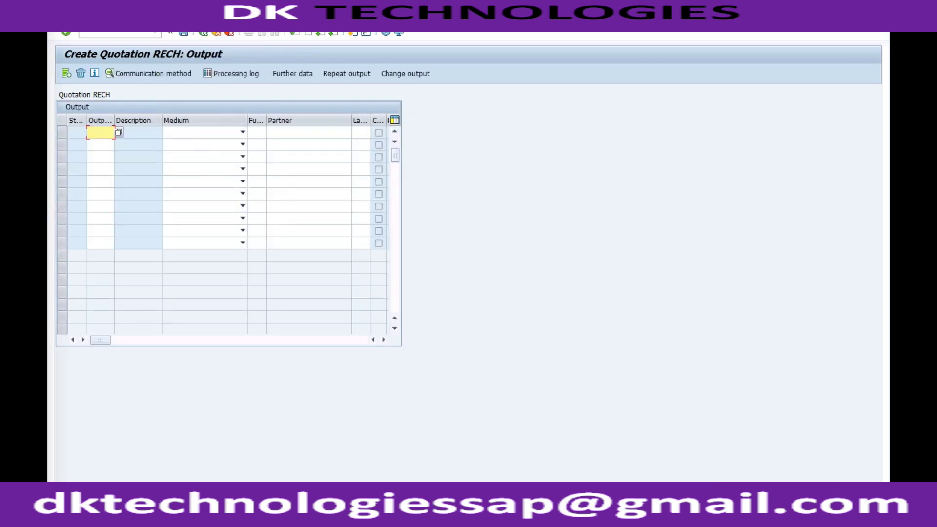
left_click(242, 132)
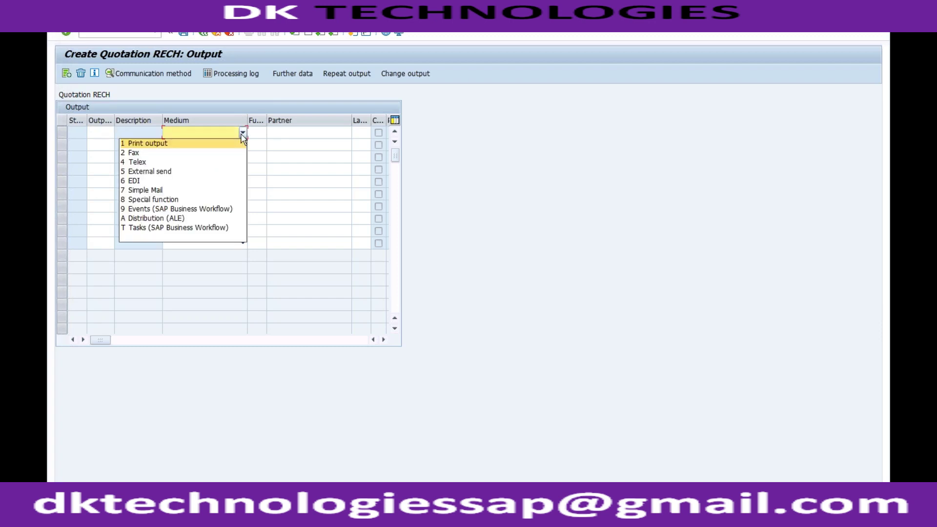
left_click(242, 133)
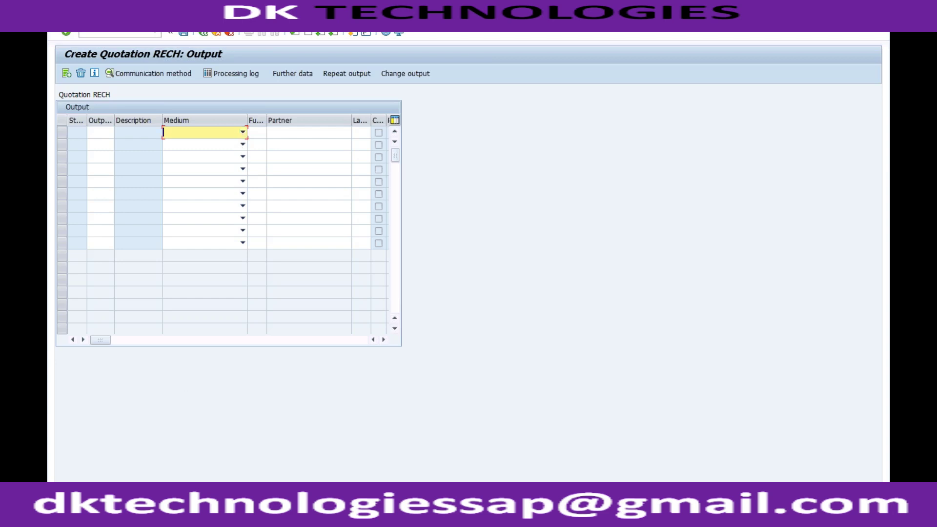
Switch to the BA00 processing routines session and review the programs and form routines assigned to each medium
left_click(174, 517)
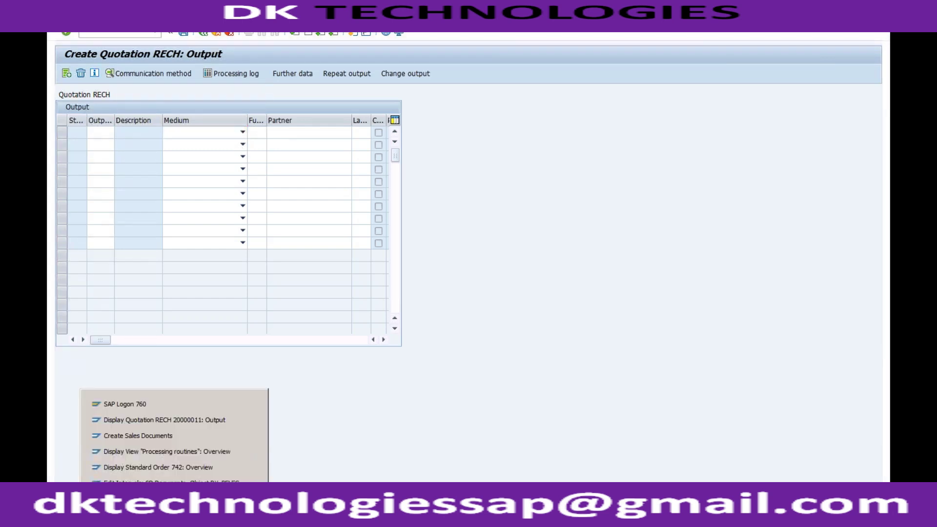
left_click(180, 455)
left_click(313, 204)
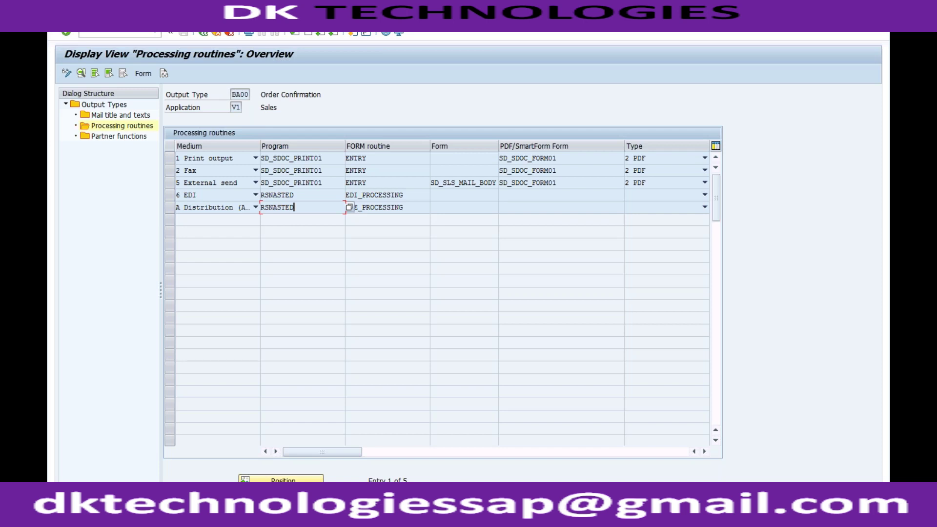
left_click(408, 207)
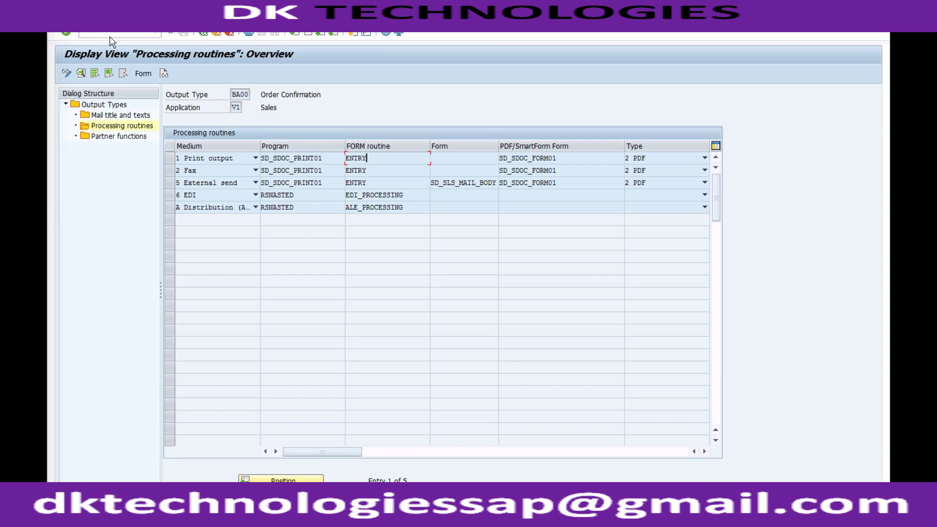
Launch the web-based transaction, dismissing the Internet Explorer security notices, and load its copied web address in Google Chrome
type("/n")
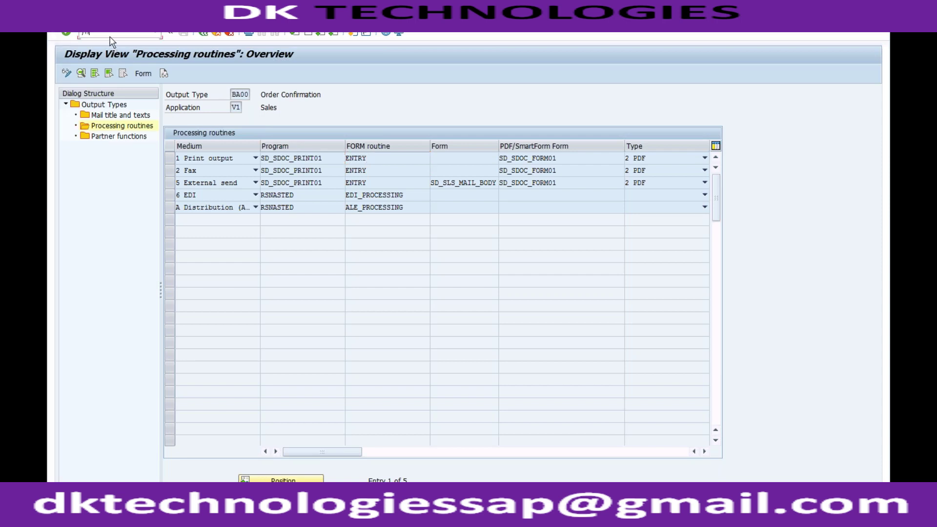
key("Return")
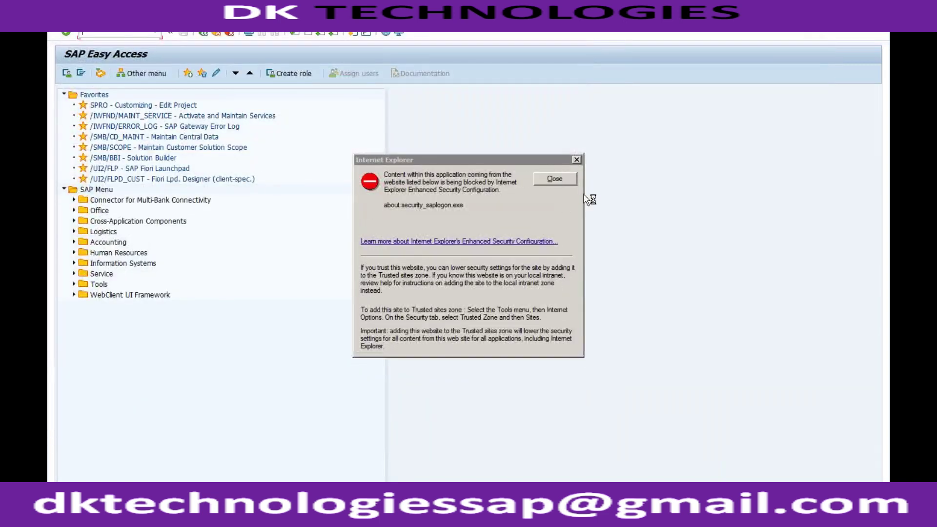
left_click(563, 181)
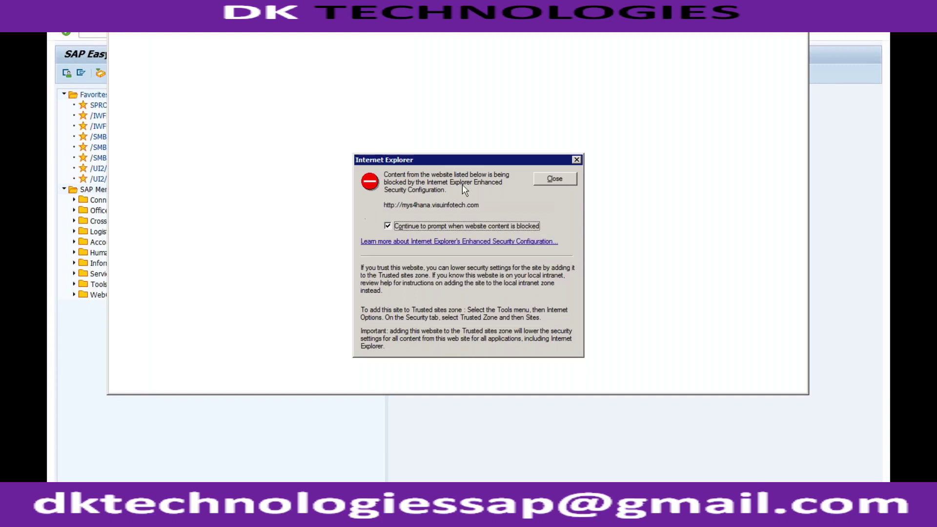
left_click(539, 184)
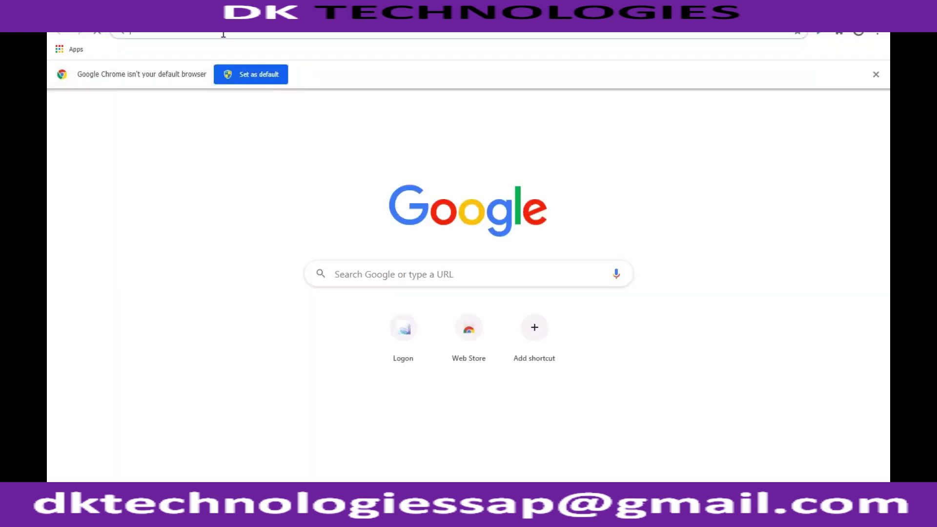
key("ctrl+v")
key("Return")
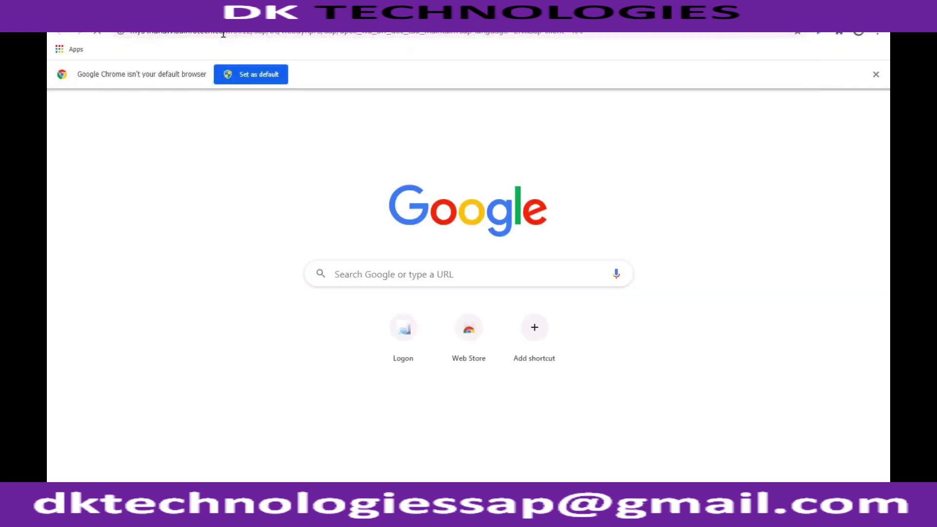